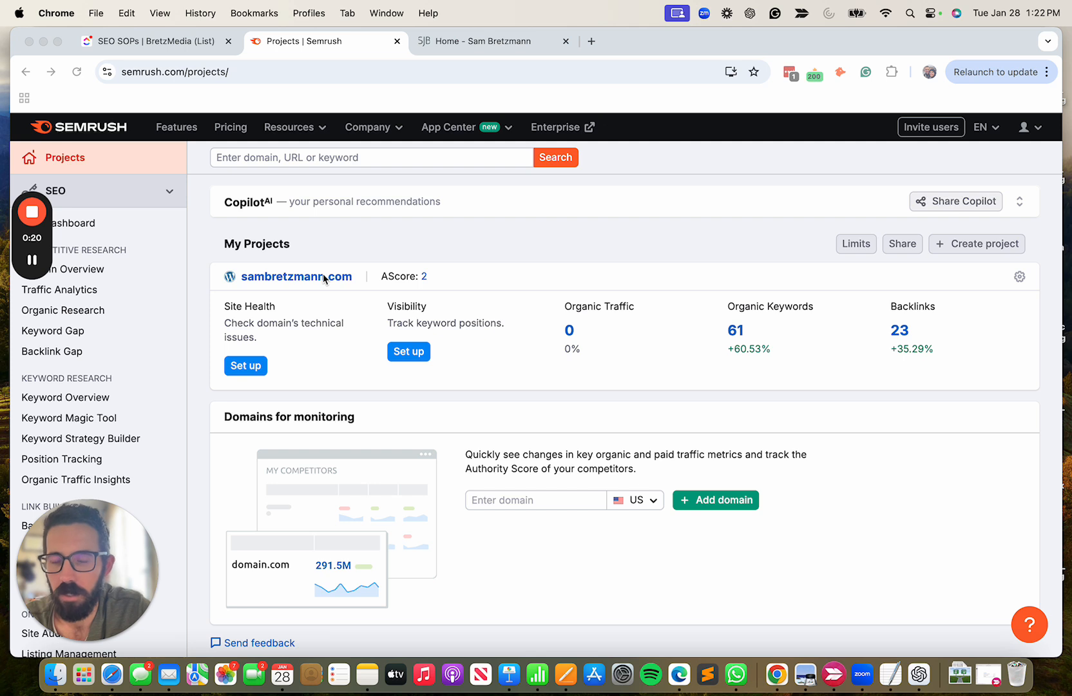
click(979, 249)
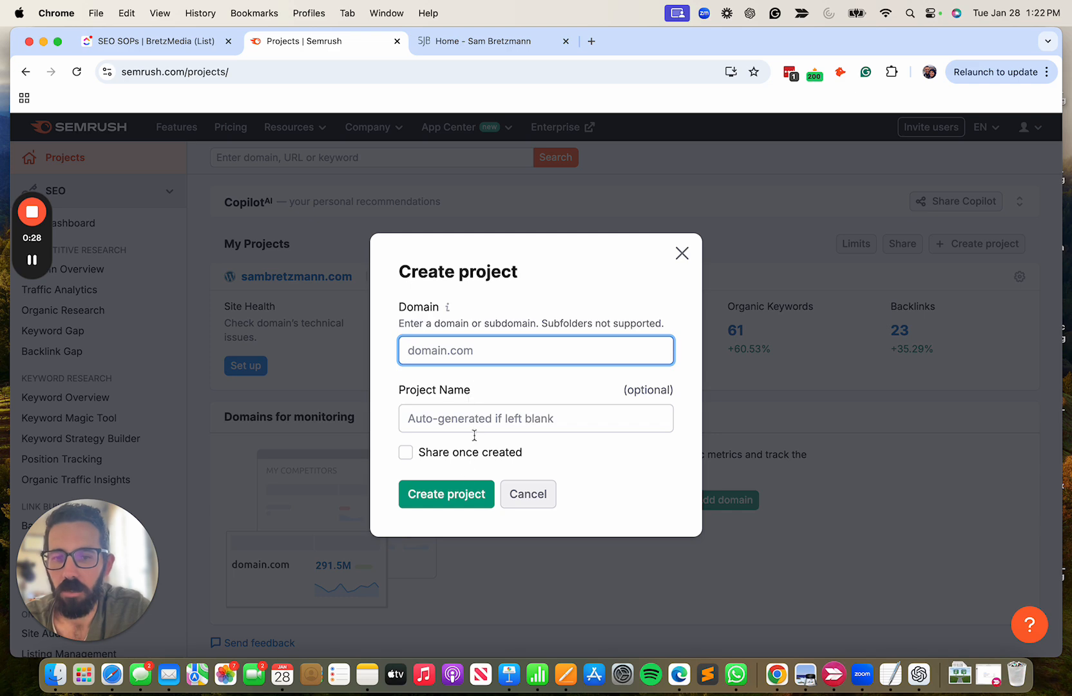
click(681, 253)
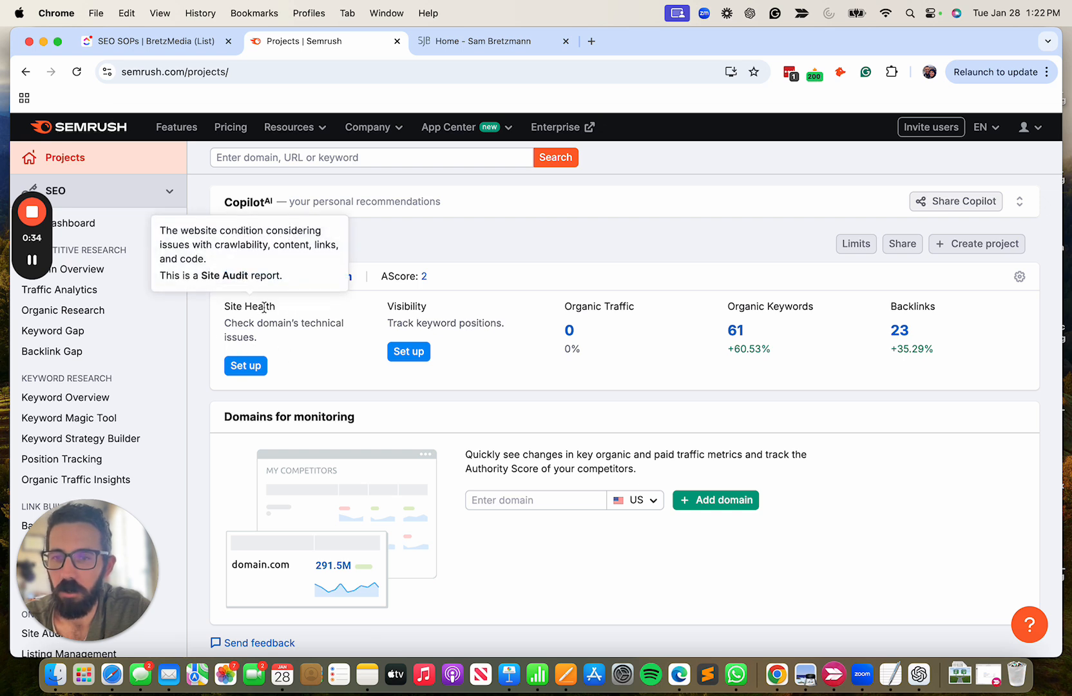
scroll(107, 390, down, 5)
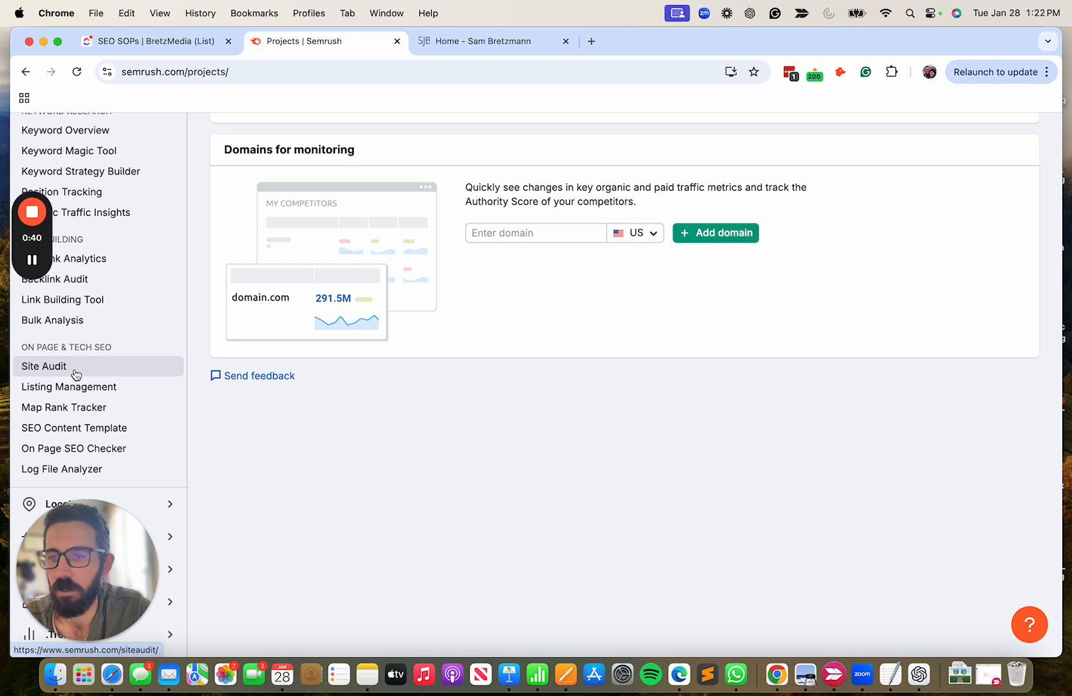
scroll(78, 376, up, 5)
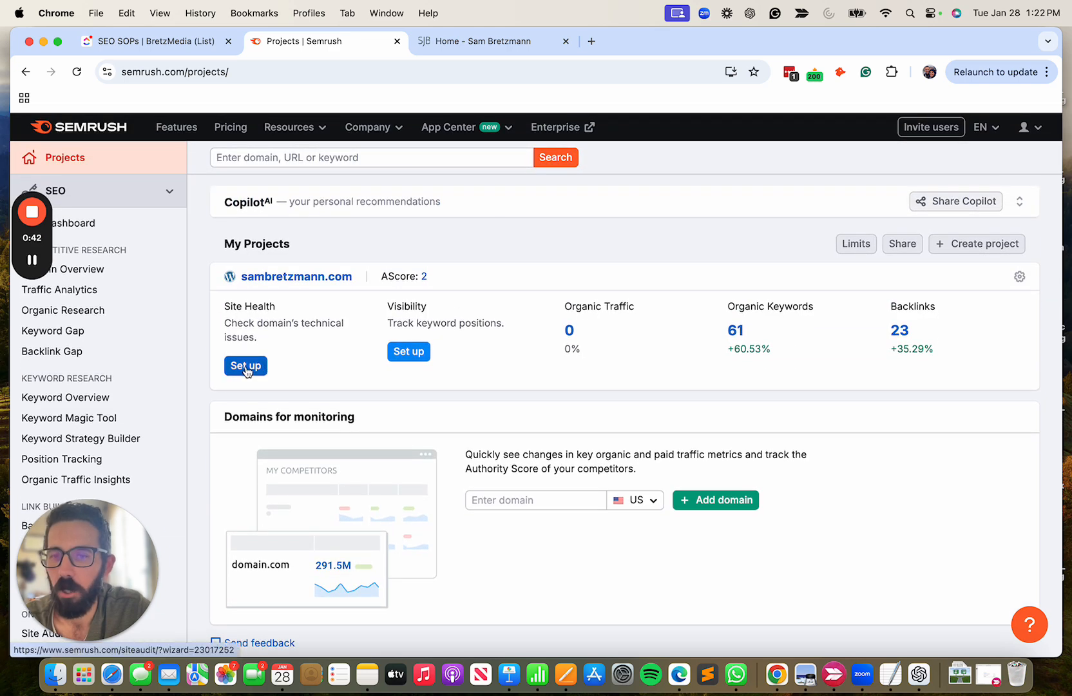
Open the Site Audit setup for the existing project and limit checked pages to 5,000 per audit, keeping Website as the crawl source.
click(261, 366)
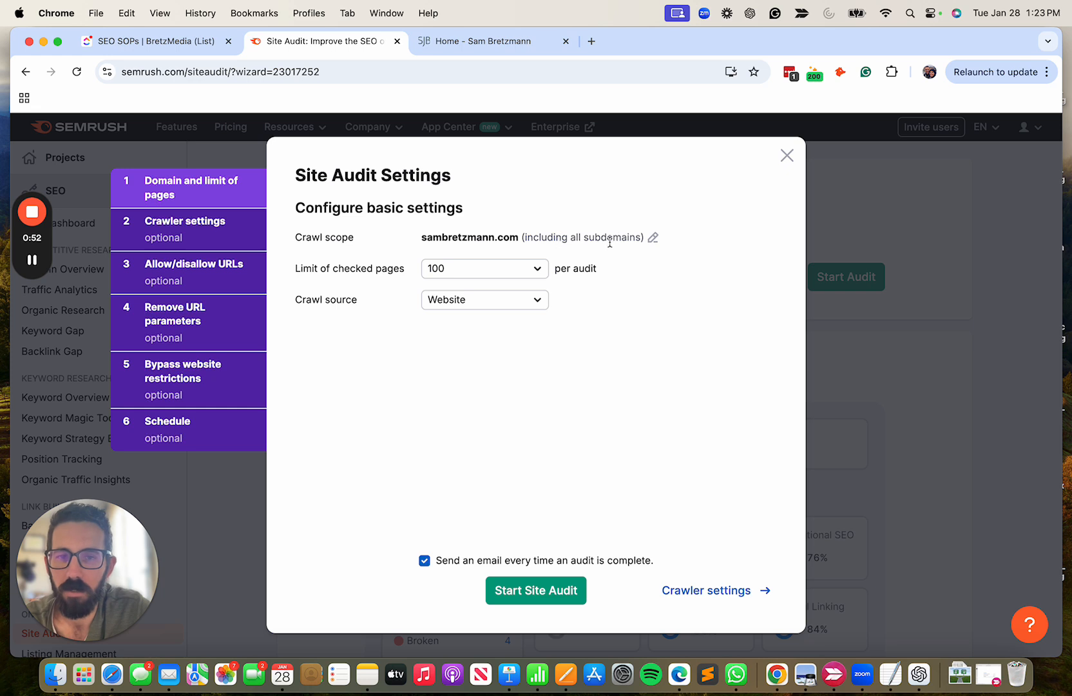
click(653, 239)
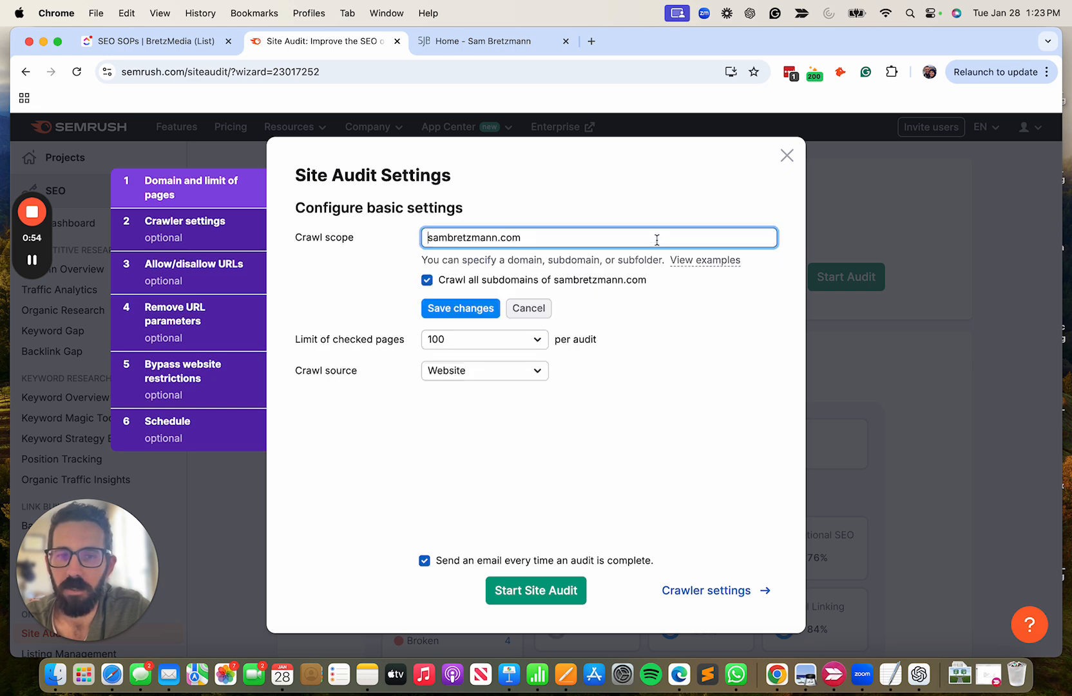
click(530, 308)
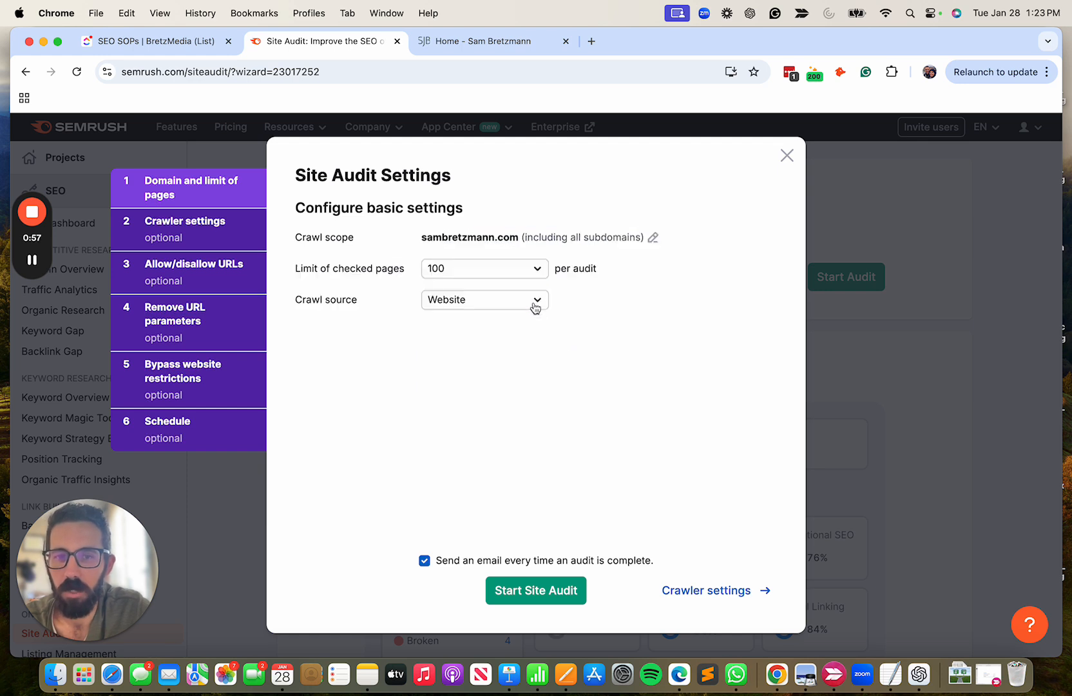
click(477, 269)
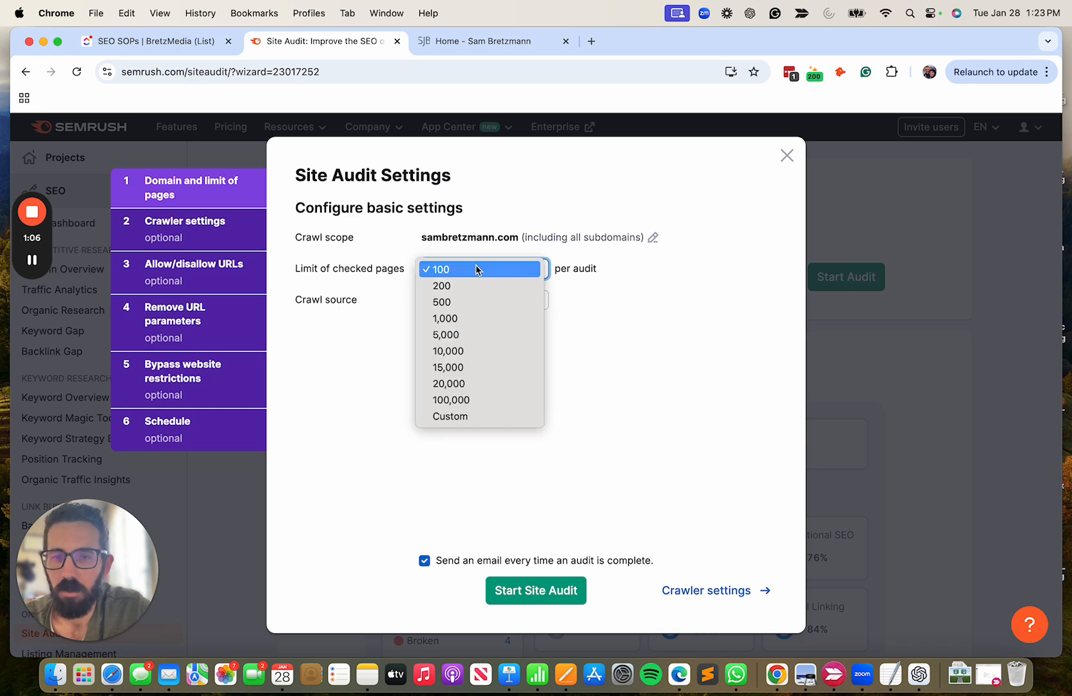
click(485, 335)
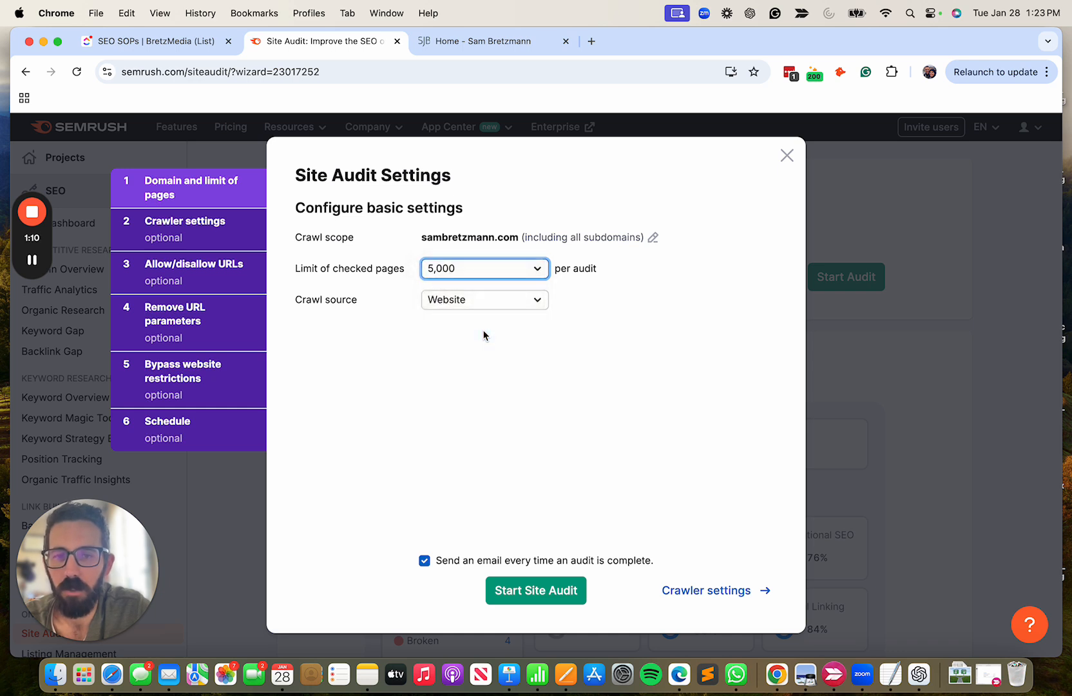
click(459, 305)
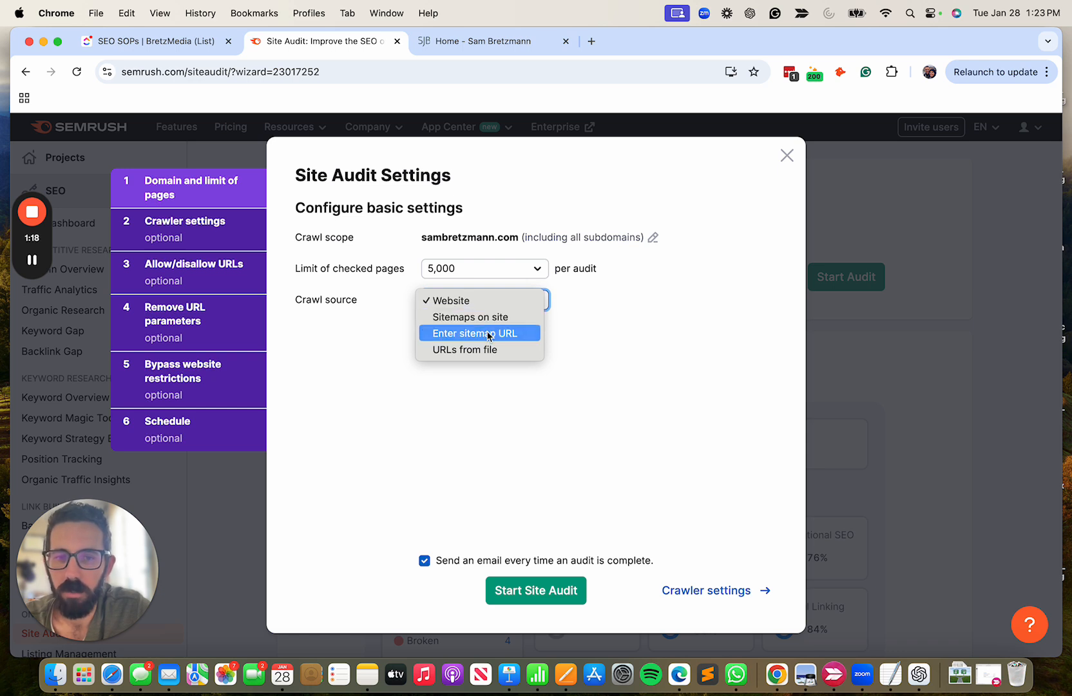
click(617, 327)
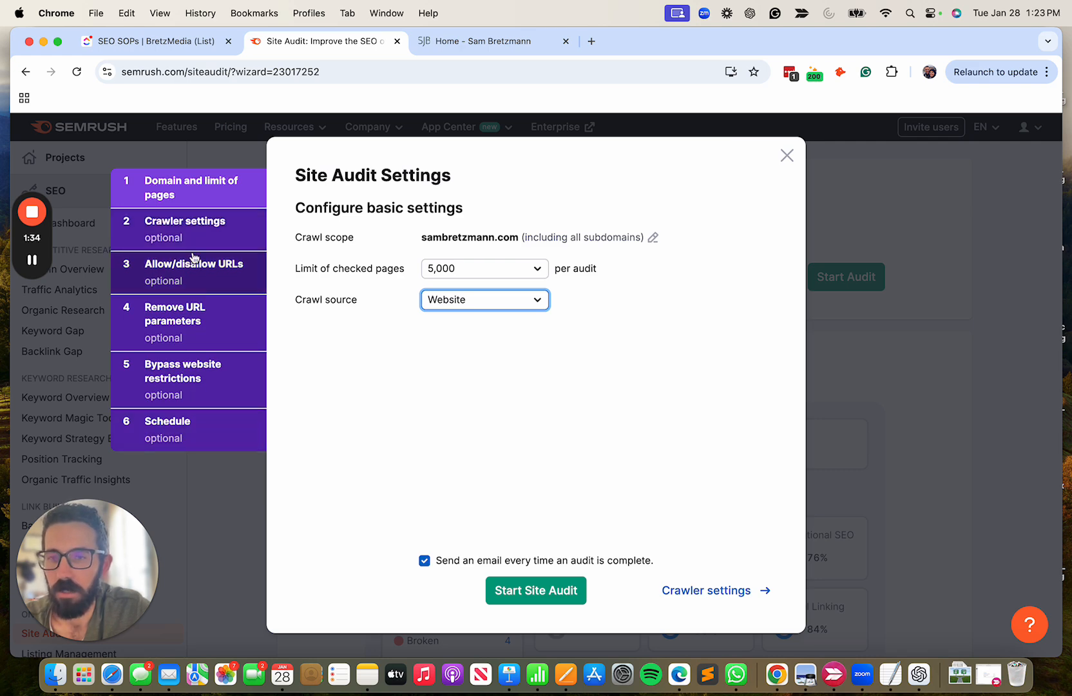
Review the optional crawler settings, user agent choices, allow/disallow URL masks, URL parameter removal and website restriction bypass settings.
click(193, 229)
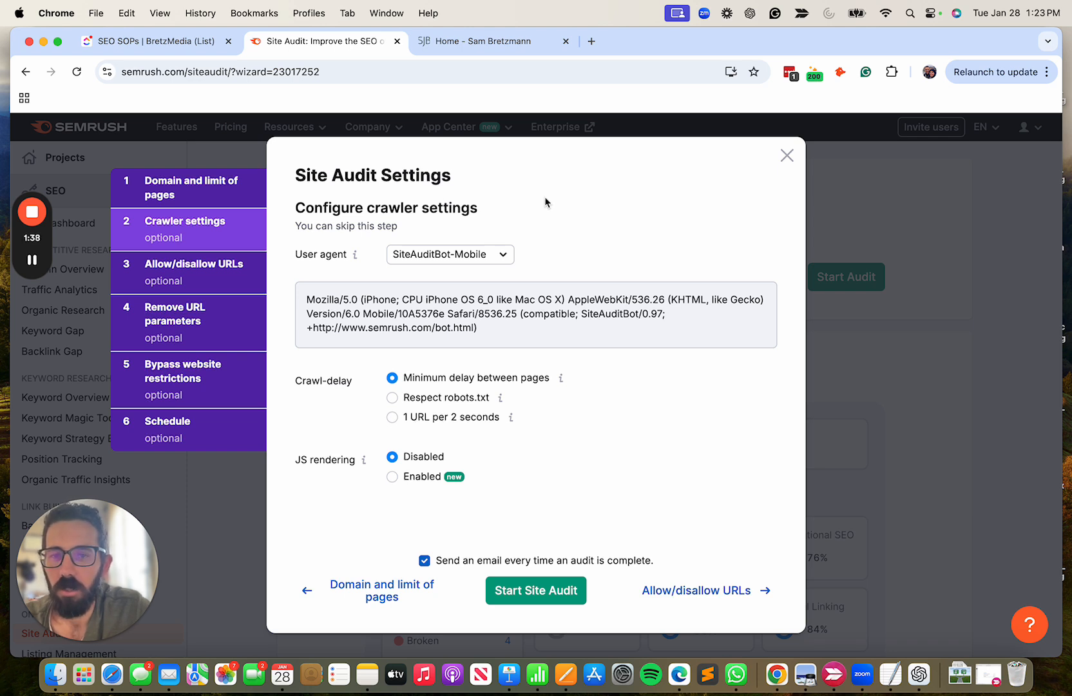
click(482, 258)
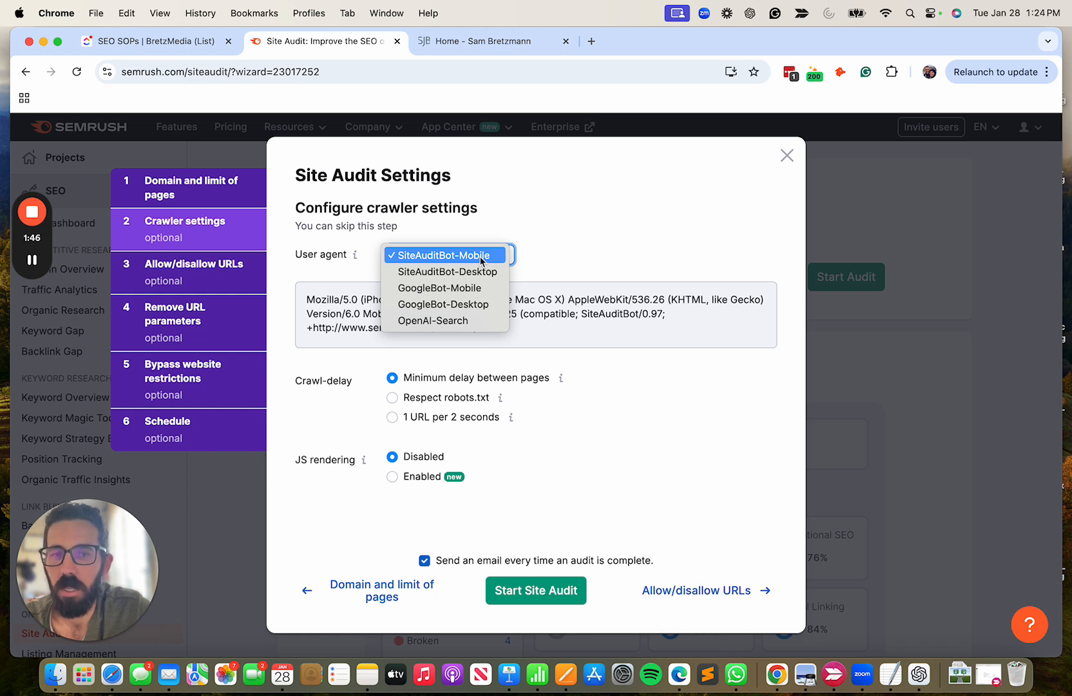
click(565, 229)
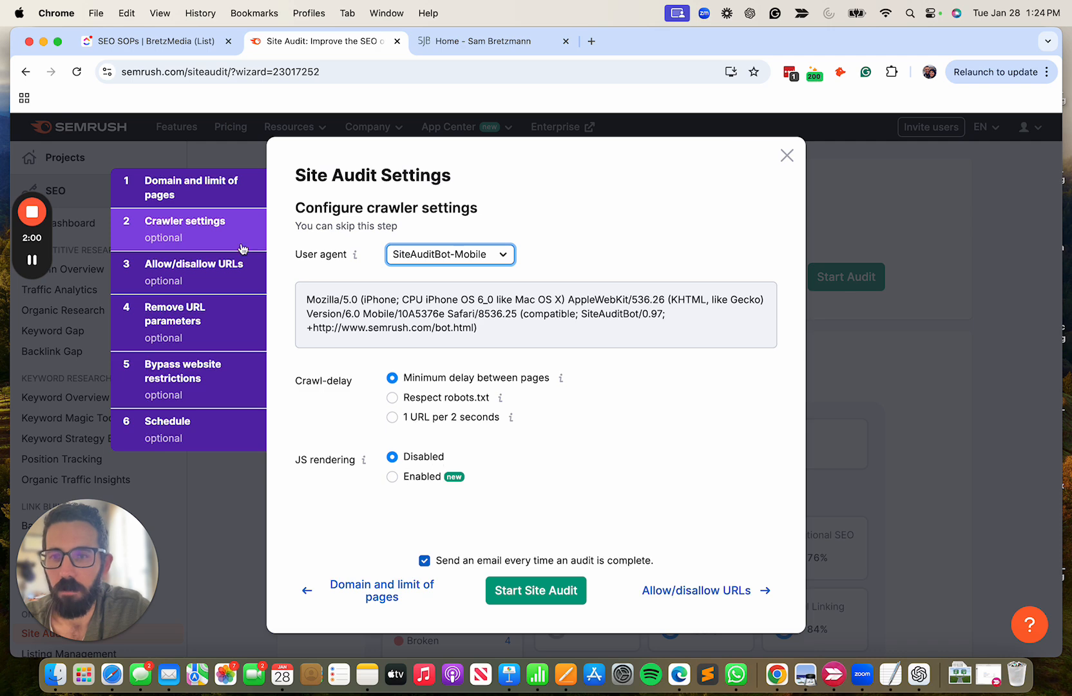
click(200, 277)
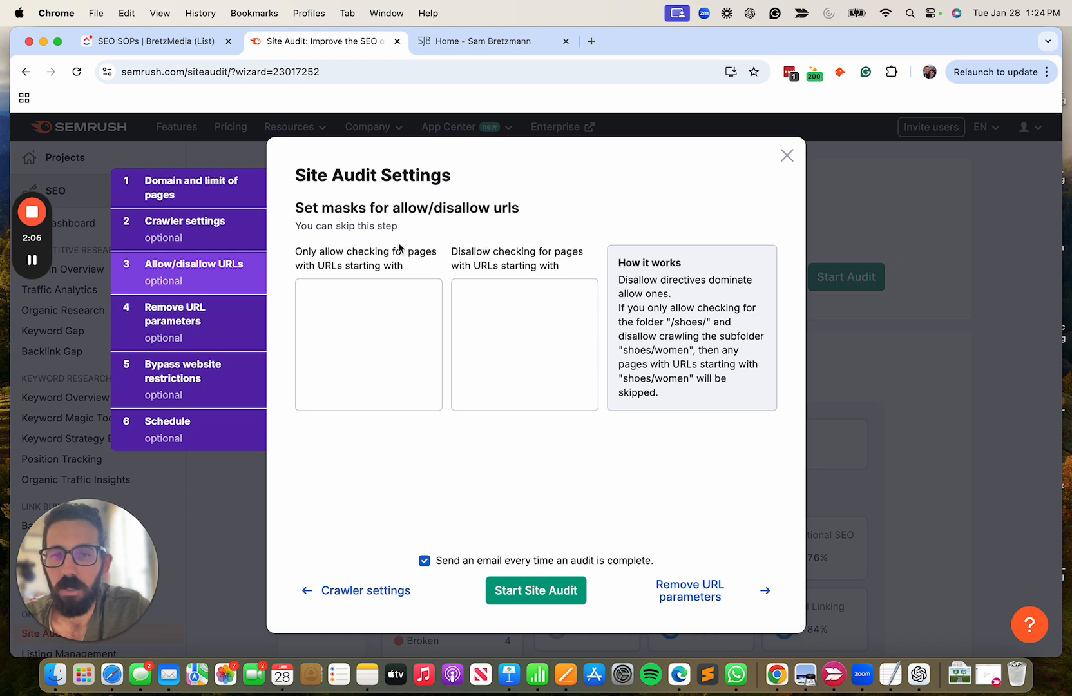
click(183, 320)
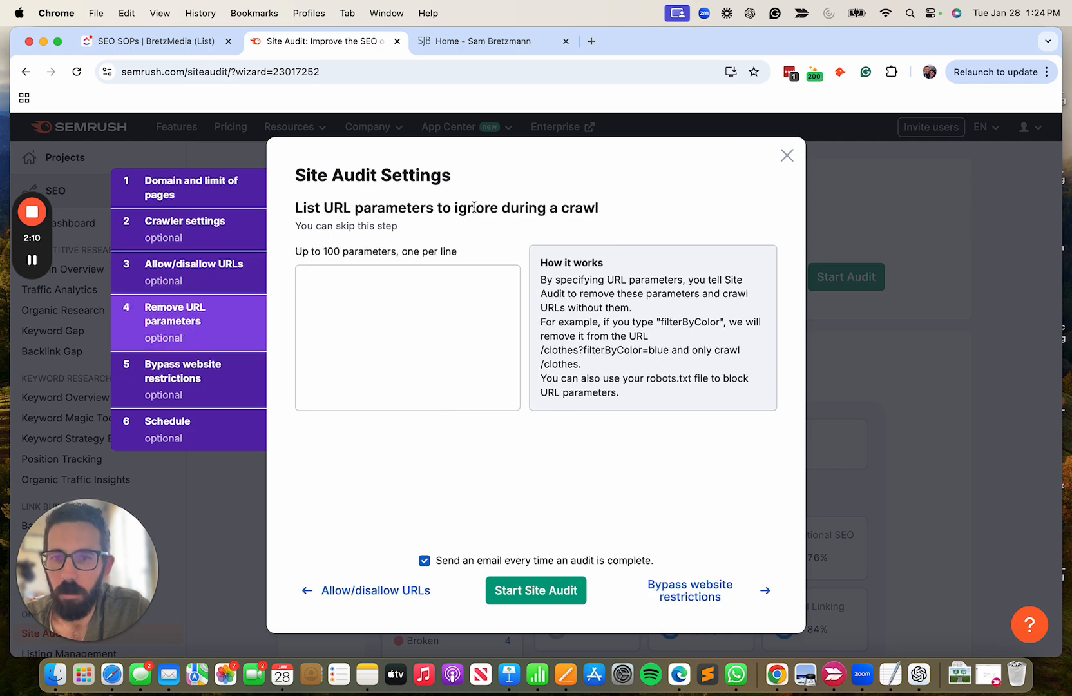
click(194, 369)
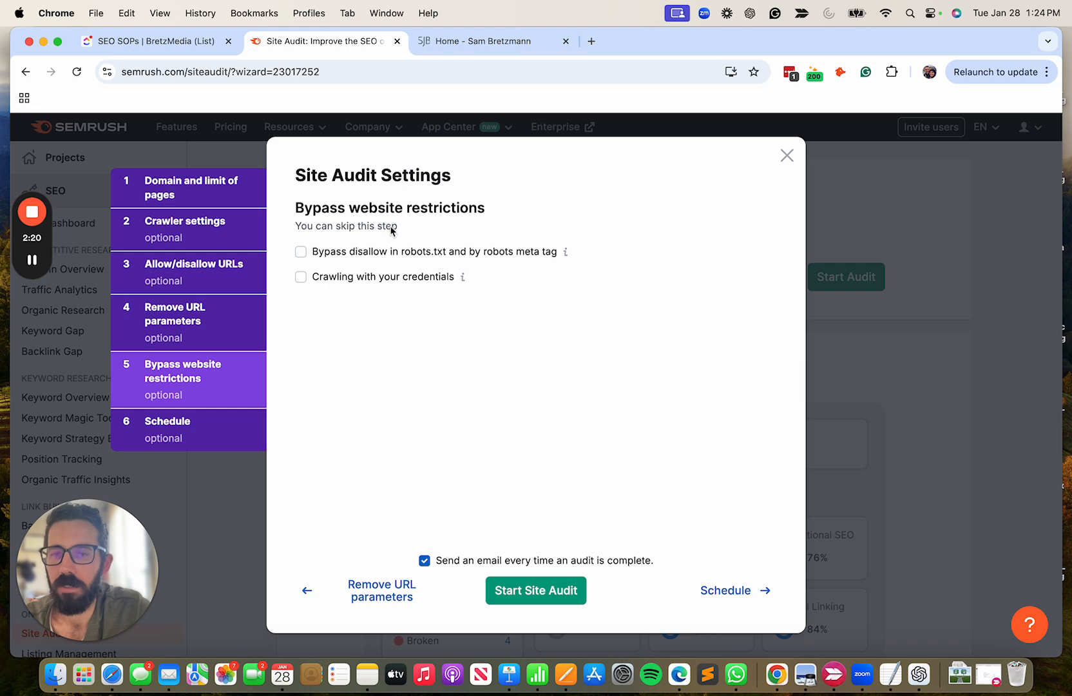
Set the audit schedule to Once and start the site audit.
click(193, 436)
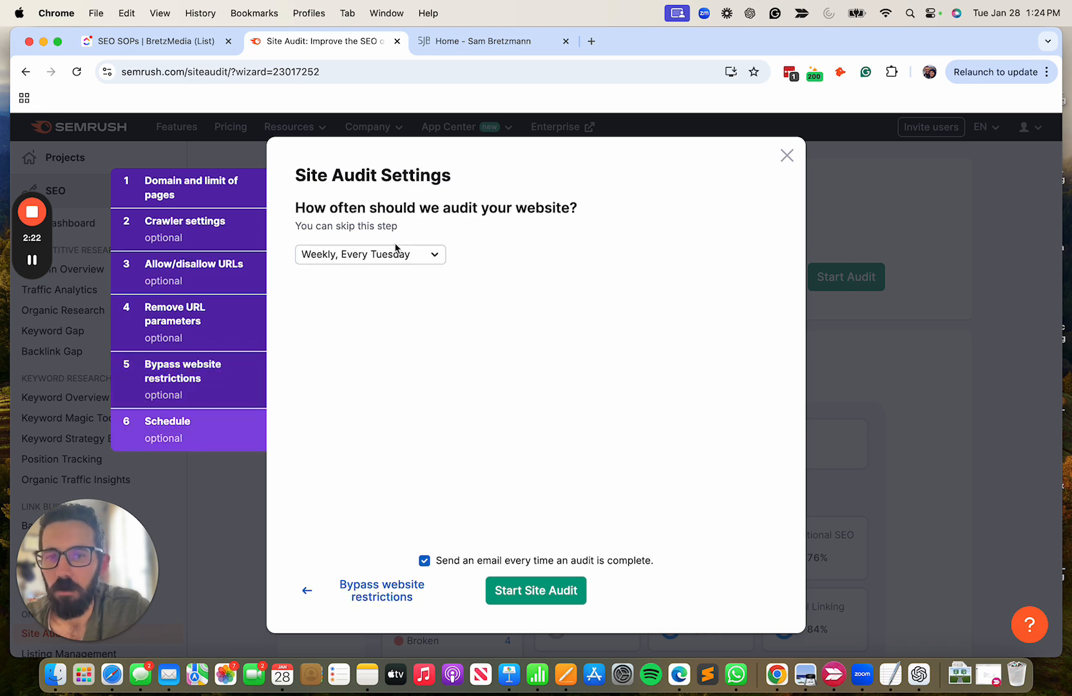
click(420, 261)
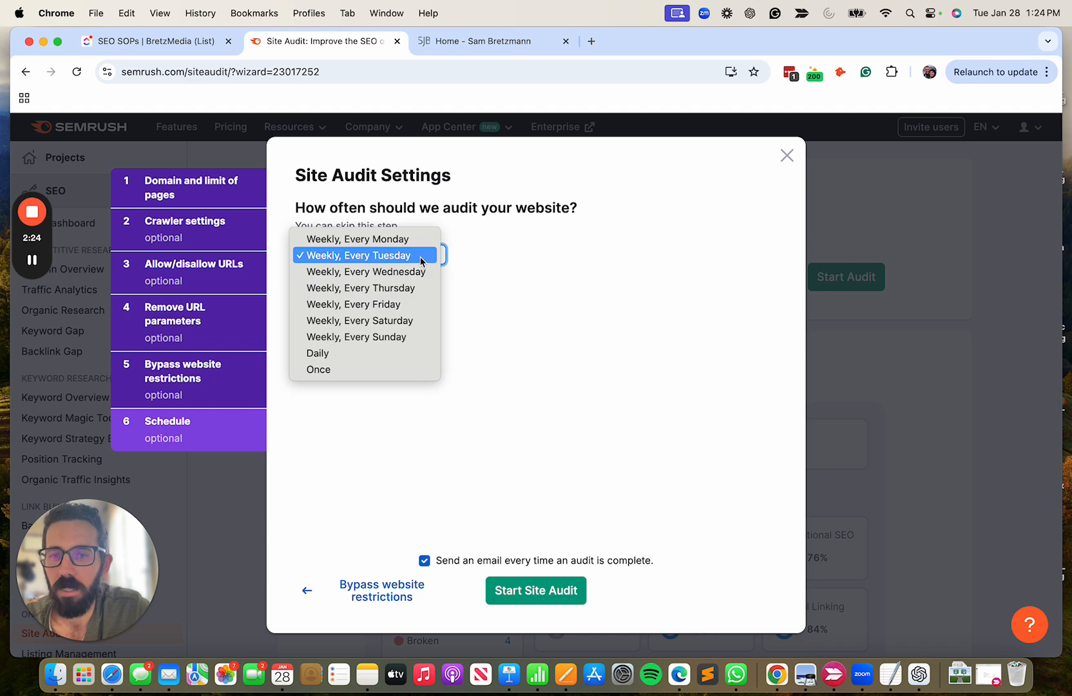
click(337, 370)
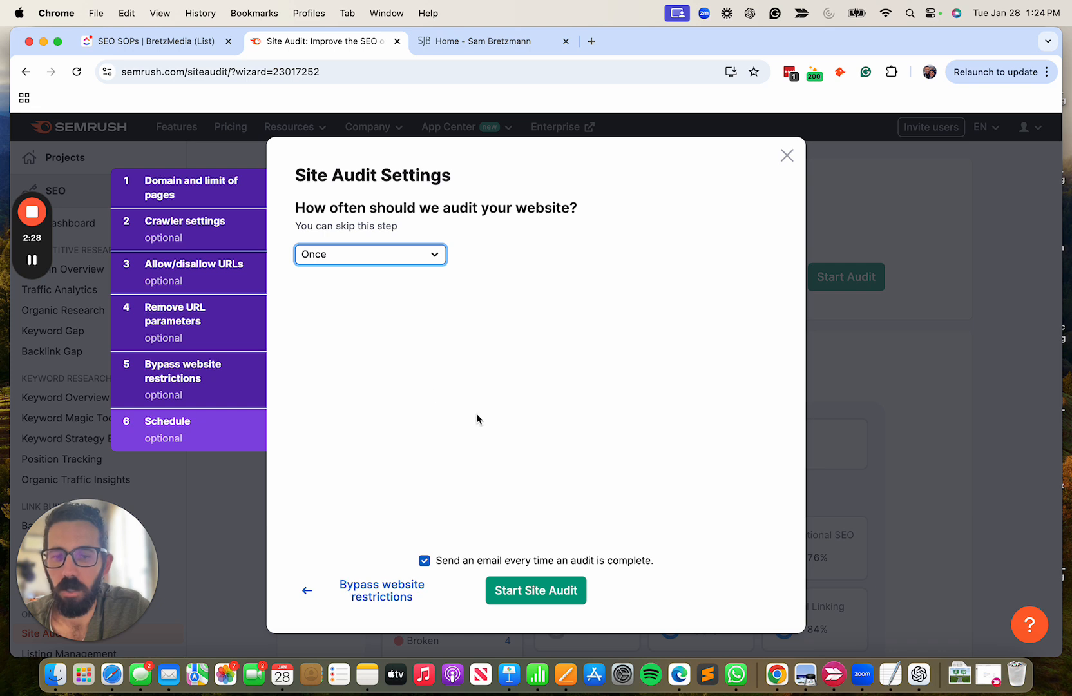
click(545, 593)
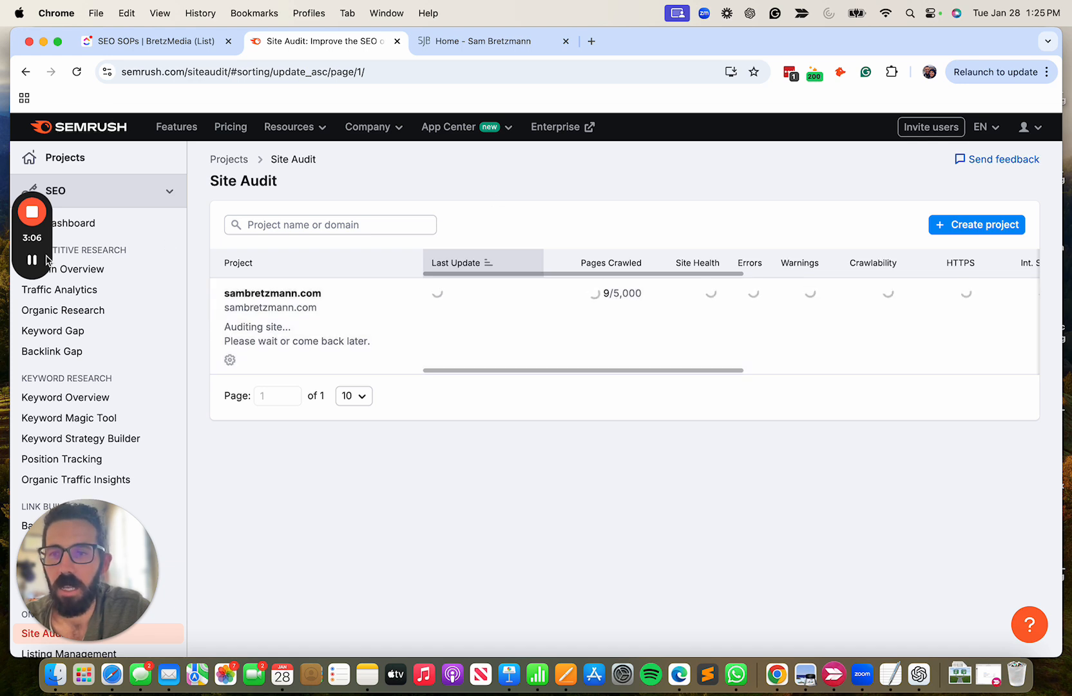
Look over the completed audit's summary columns in the project list and open its overview report through the Site Health score.
mouse_move(34, 265)
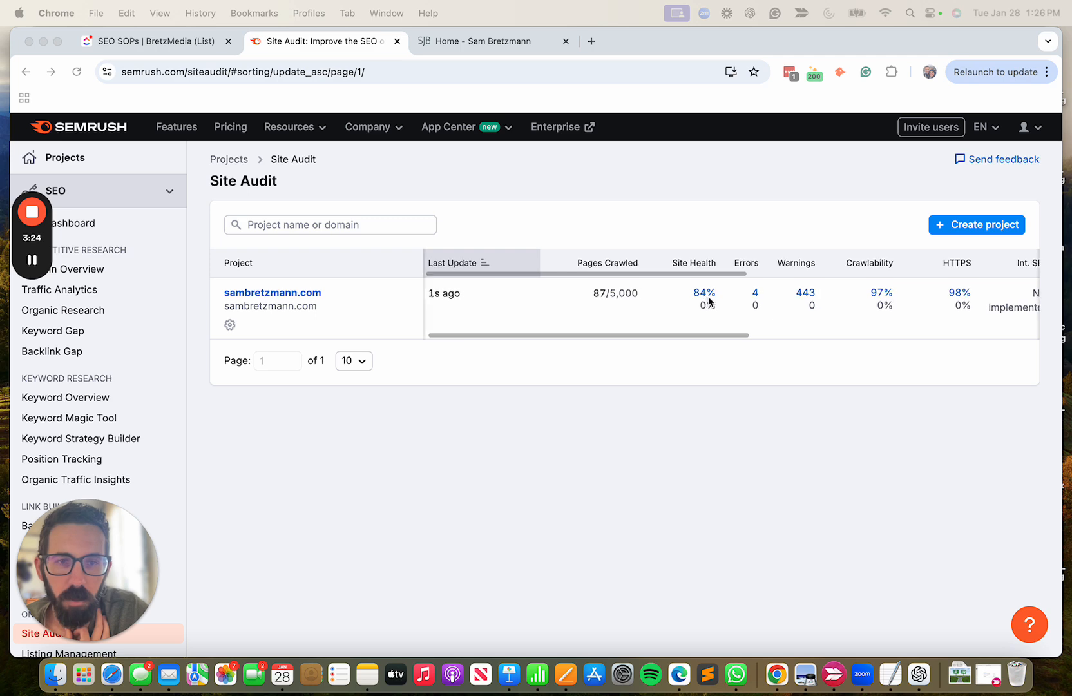
scroll(709, 300, right, 2)
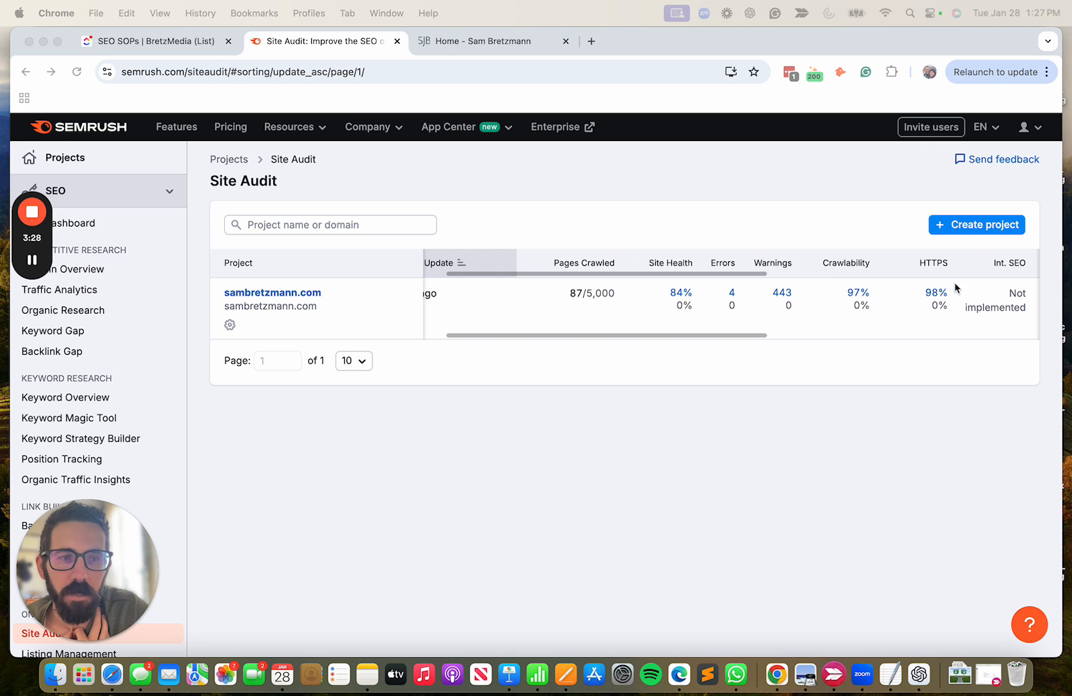
scroll(743, 304, left, 1)
scroll(742, 300, left, 2)
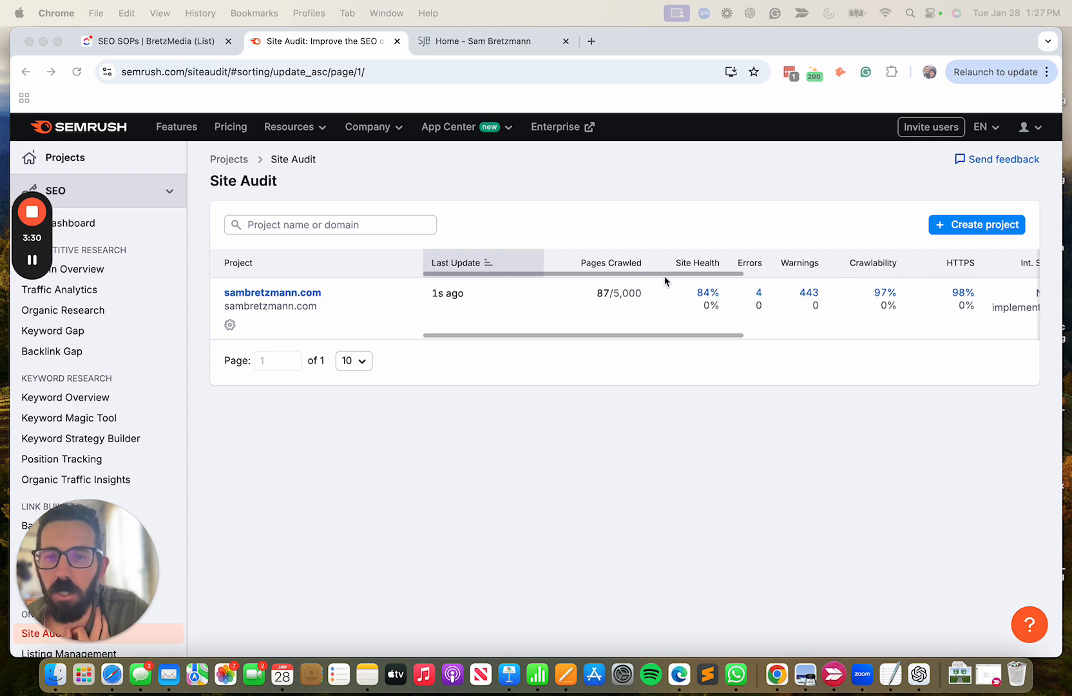
click(707, 294)
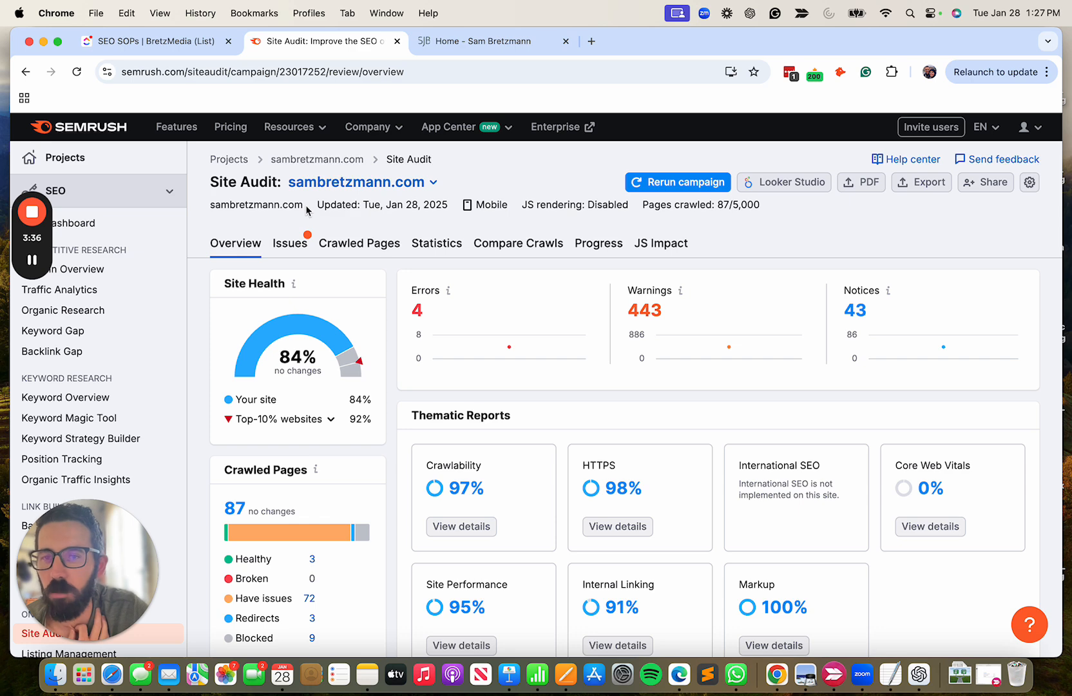
Examine the audit overview, including site health, errors, warnings, notices, thematic reports and top issues.
scroll(119, 329, down, 5)
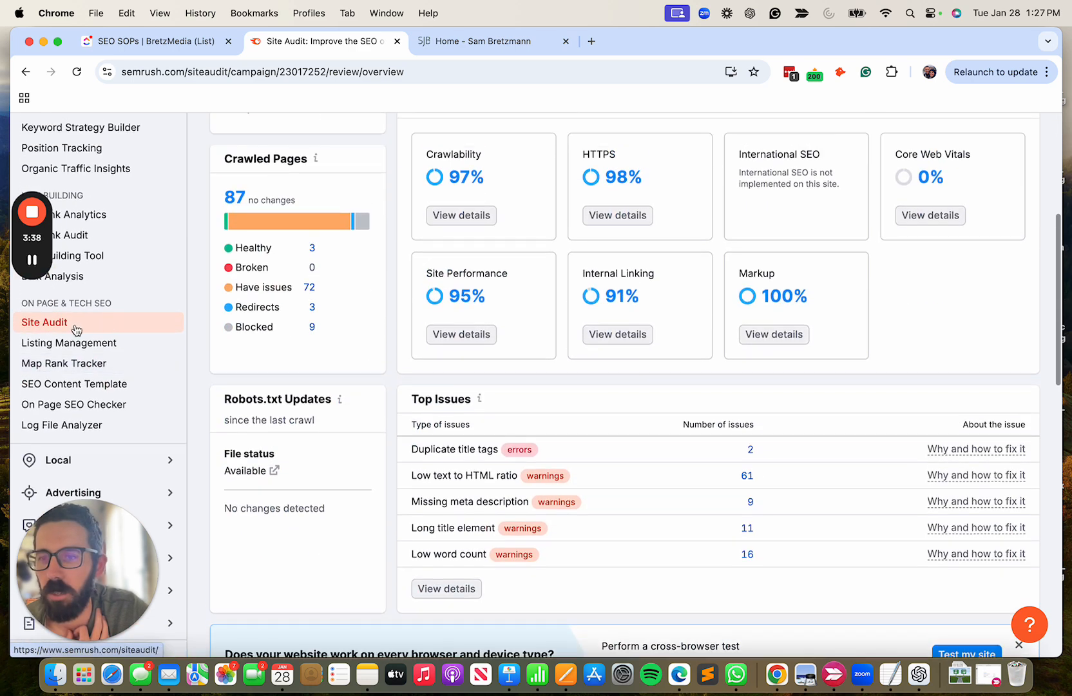
scroll(364, 292, up, 5)
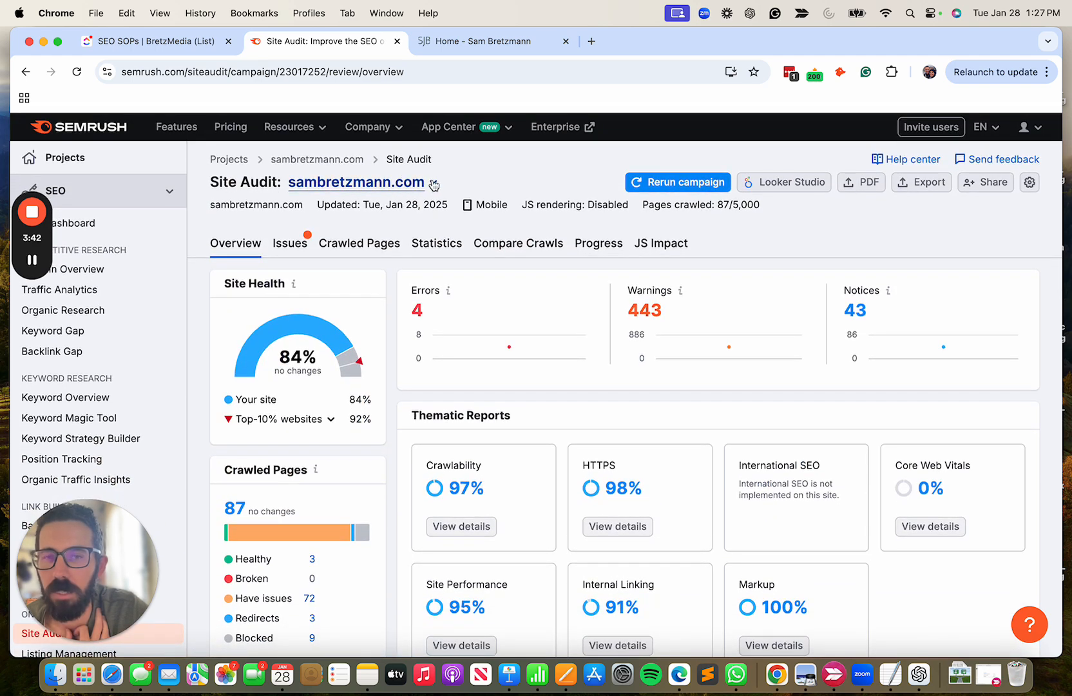
click(432, 183)
click(506, 180)
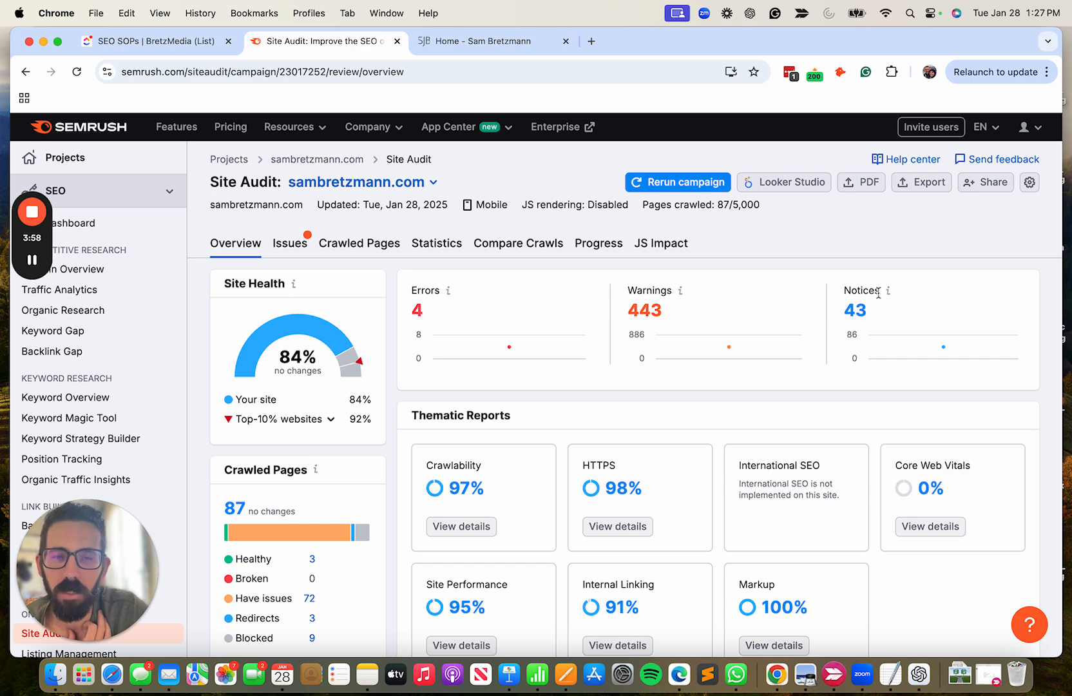
scroll(540, 334, down, 2)
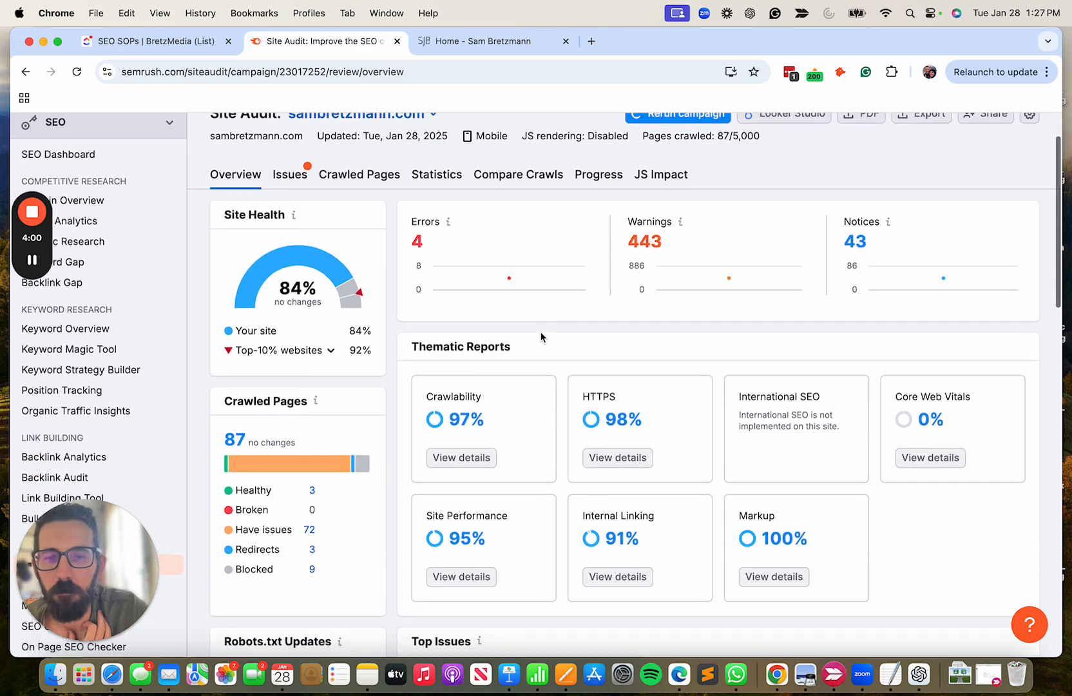
scroll(540, 331, up, 2)
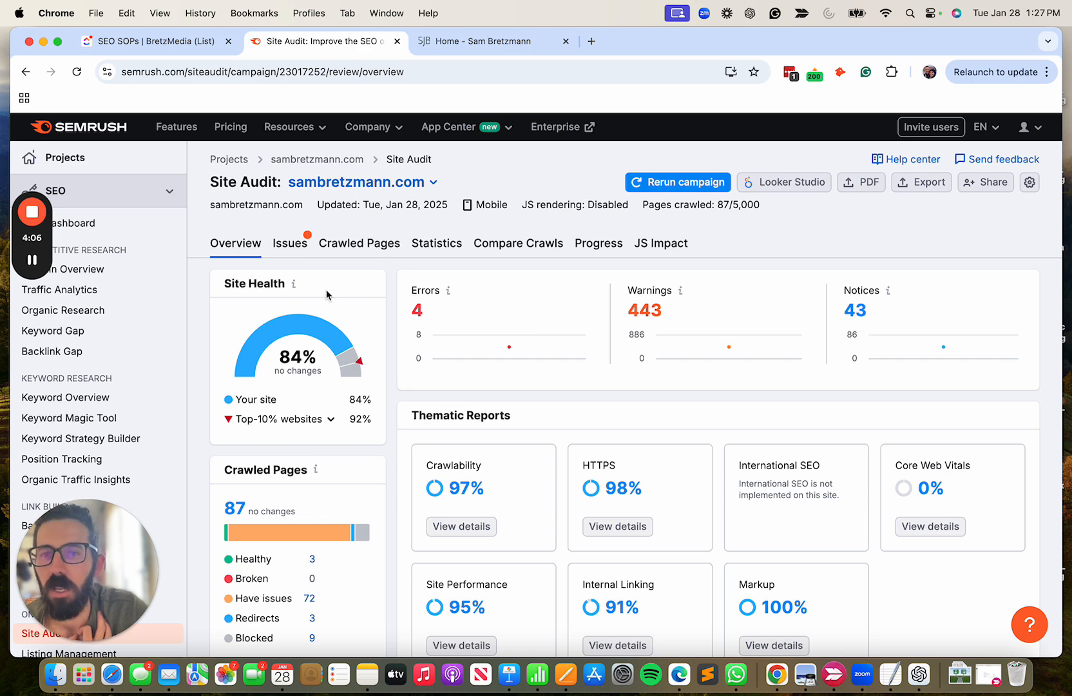
Open the audit's issues list, go through the Errors, Warnings and Notices filters, and return to showing only Errors.
click(292, 250)
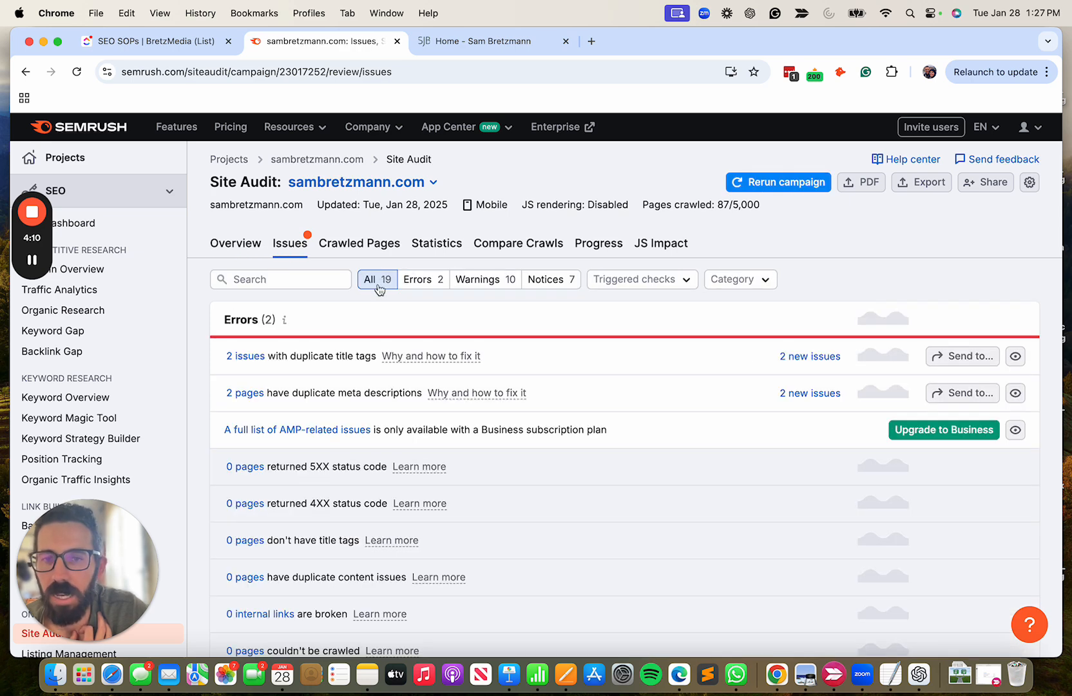
scroll(330, 426, down, 10)
scroll(331, 426, up, 10)
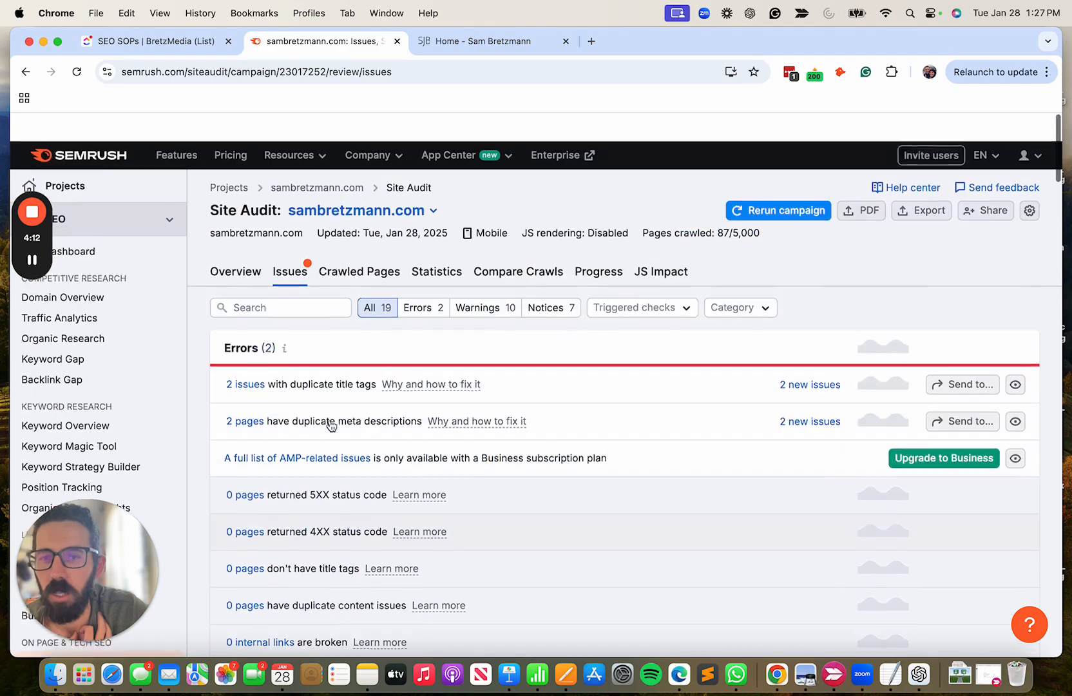
click(419, 288)
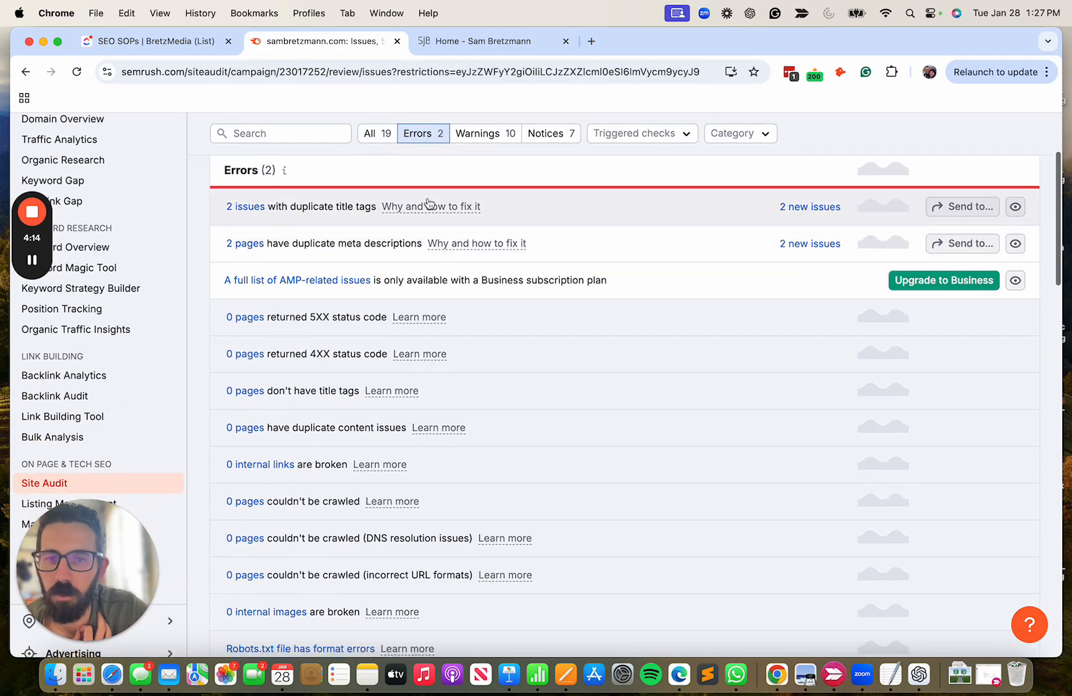
click(484, 135)
click(551, 136)
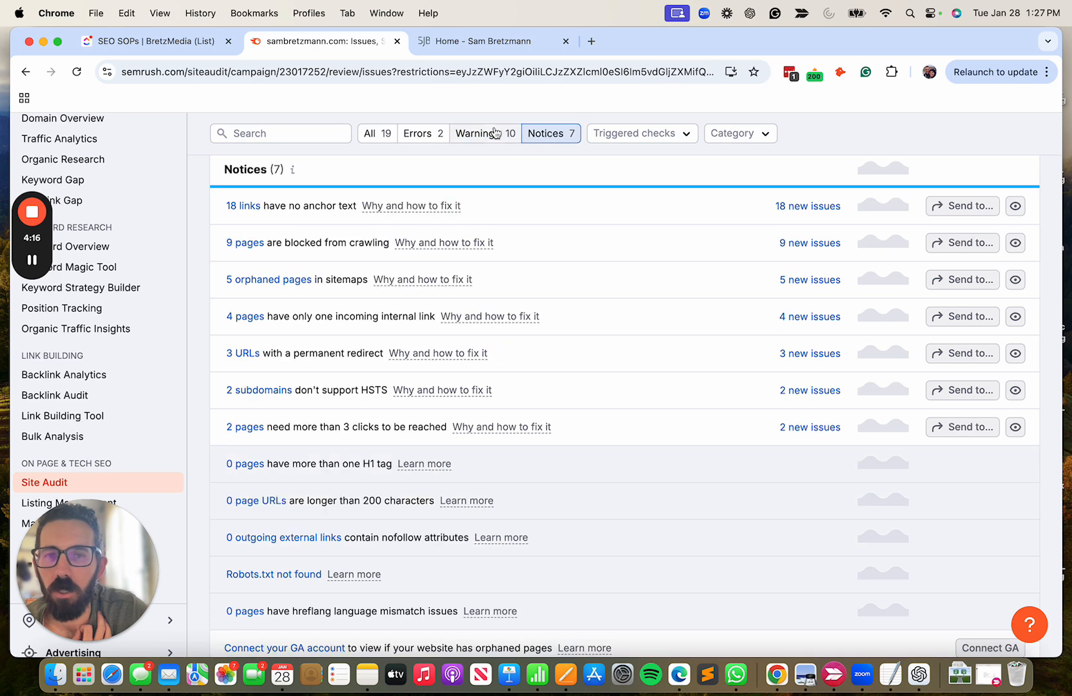
click(427, 134)
scroll(448, 220, up, 2)
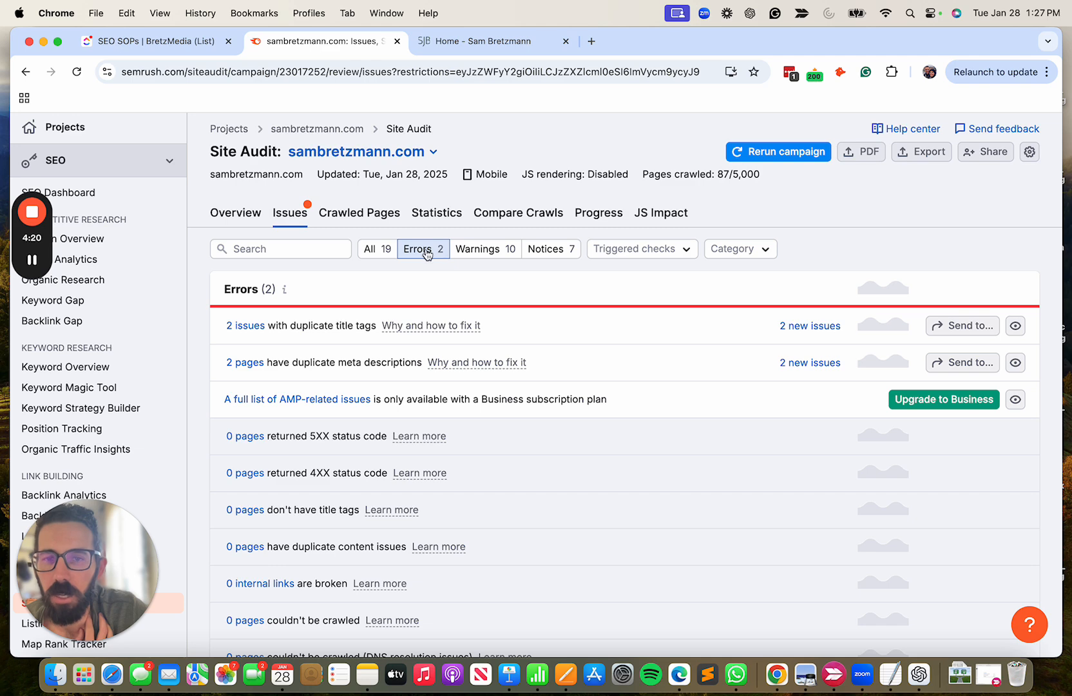
Look over the audit's Notices and return the issues list to showing only Errors.
click(546, 249)
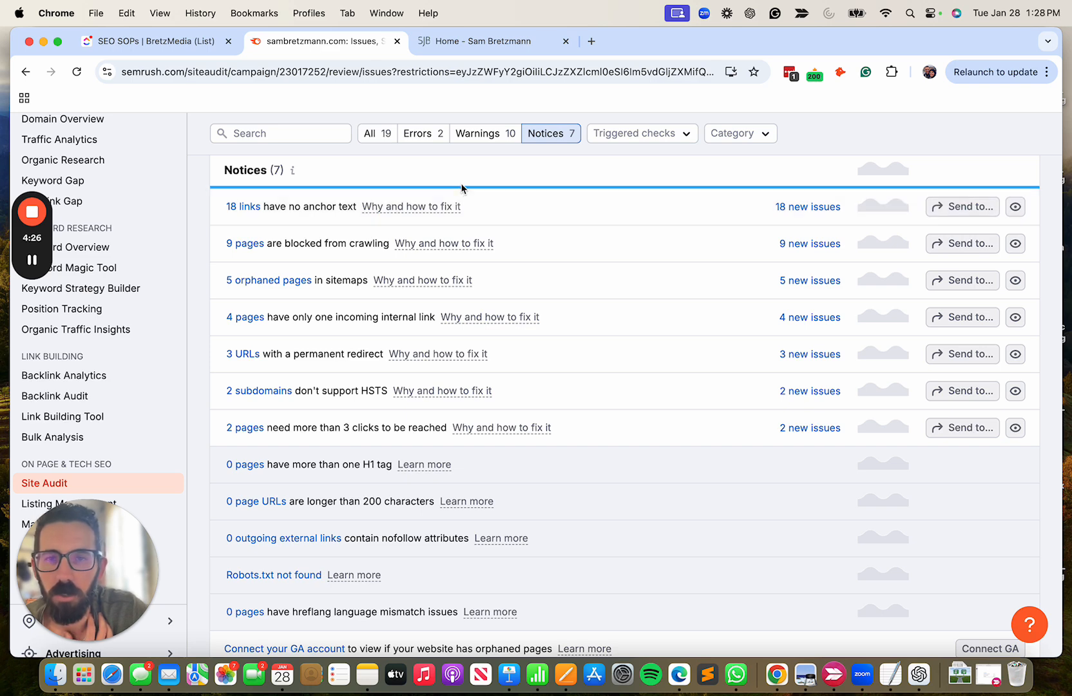
click(428, 139)
scroll(428, 139, up, 3)
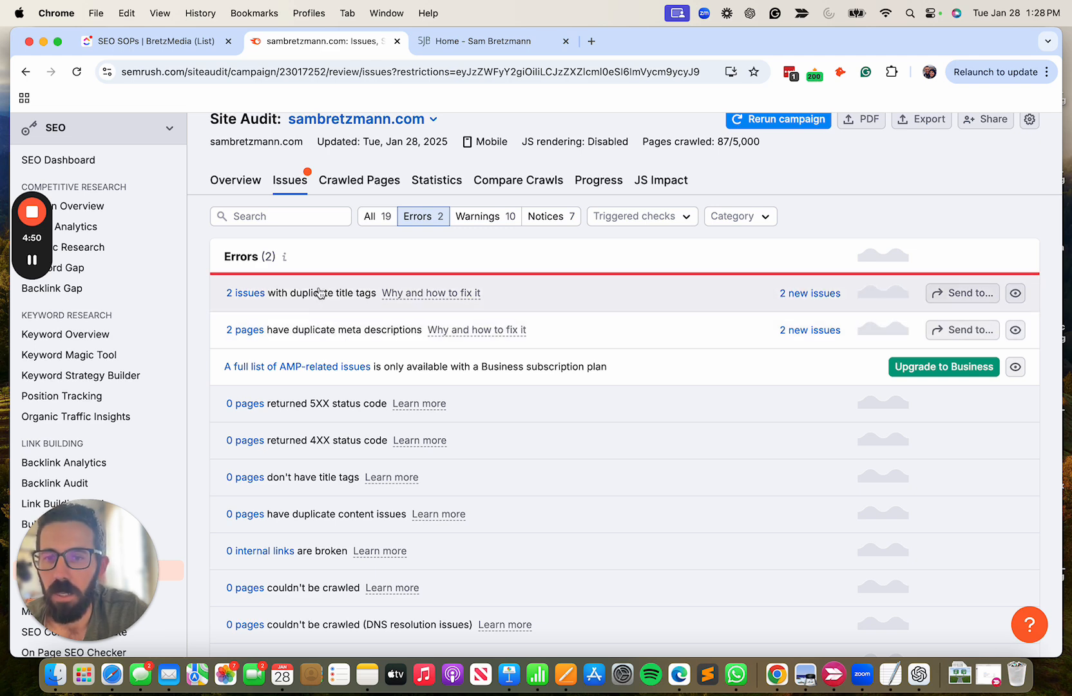
Read the explanation of the duplicate title tags error, covering both the issue description and how to fix it.
click(417, 296)
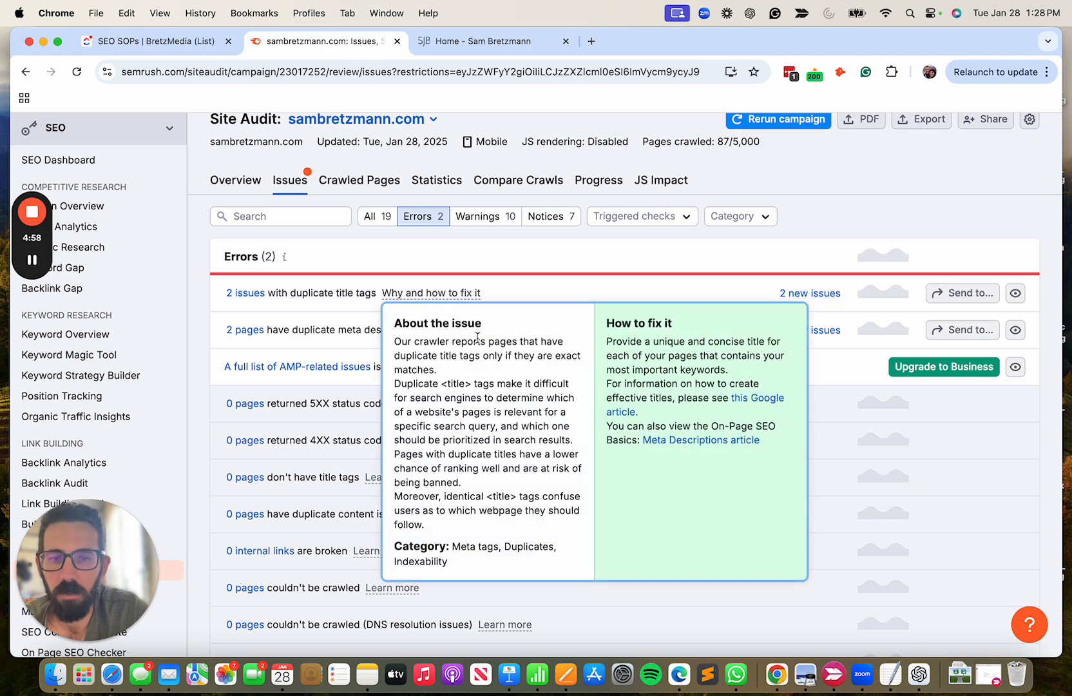
drag(407, 343, 467, 465)
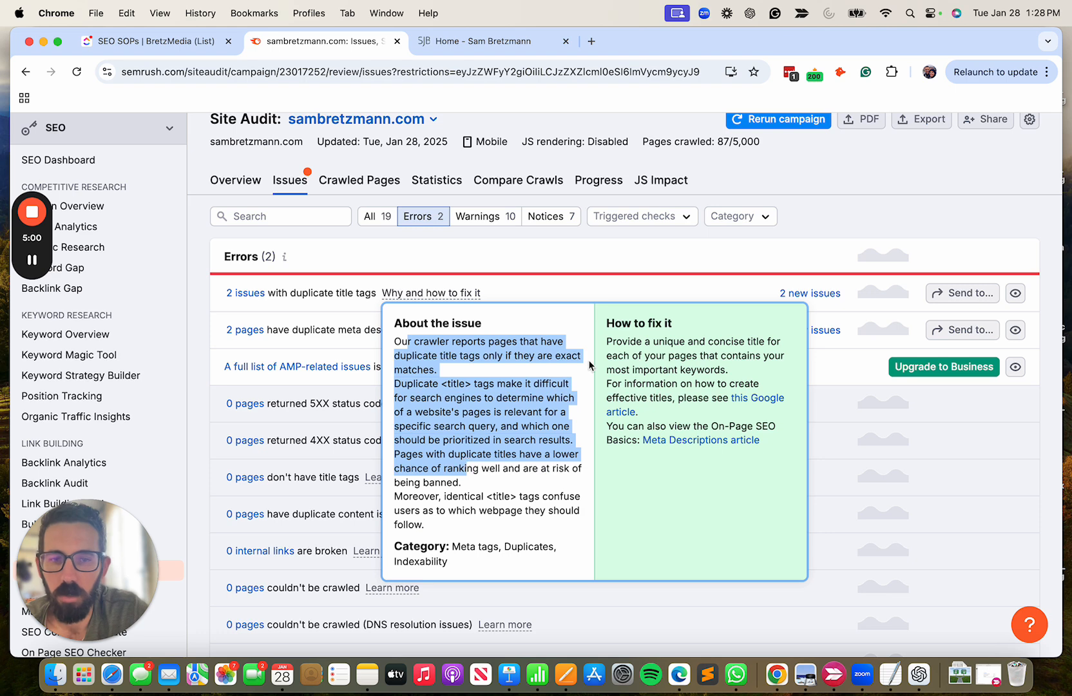
drag(605, 341, 663, 385)
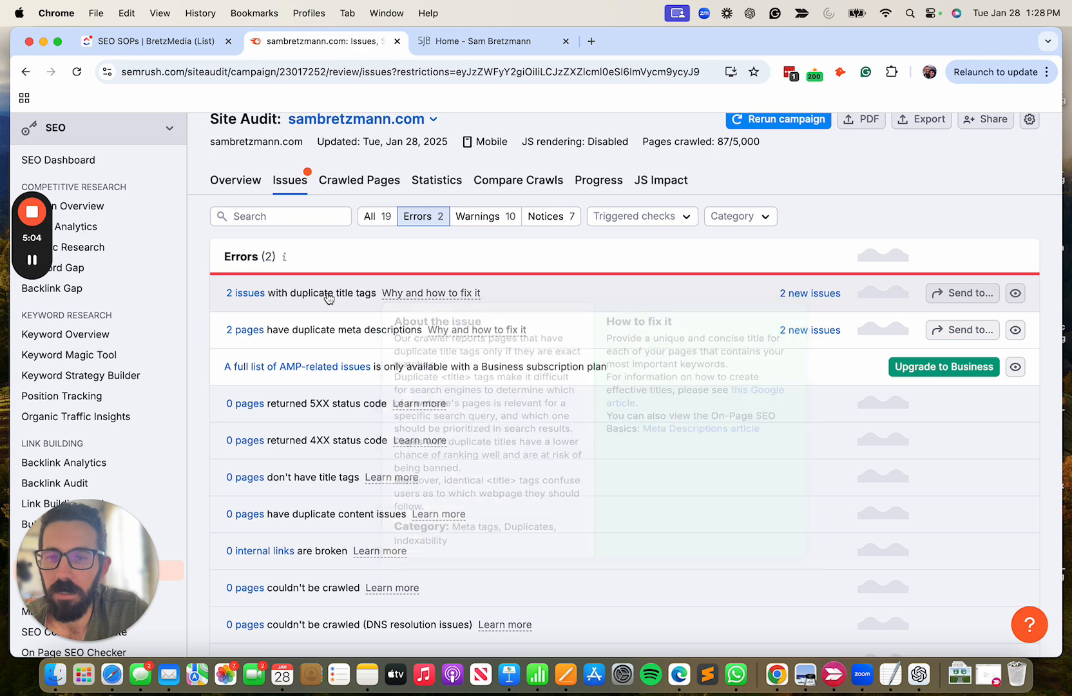
Open the duplicate title tags issue, dismiss the feature tip, and expand the duplicates to show the affected page URLs.
click(250, 295)
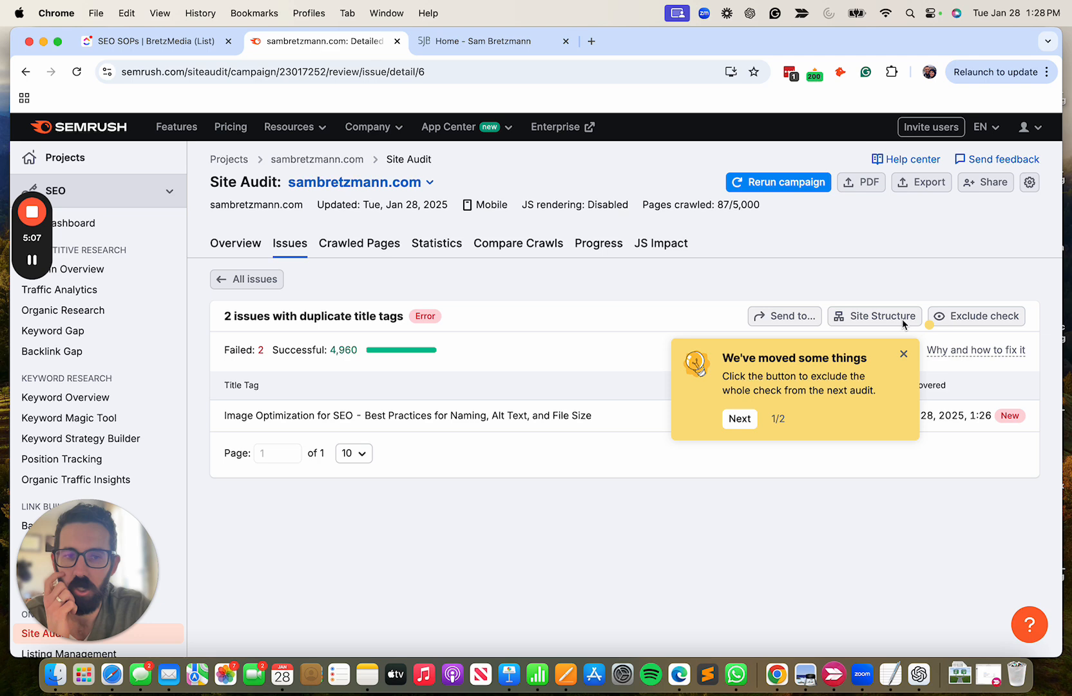
click(904, 354)
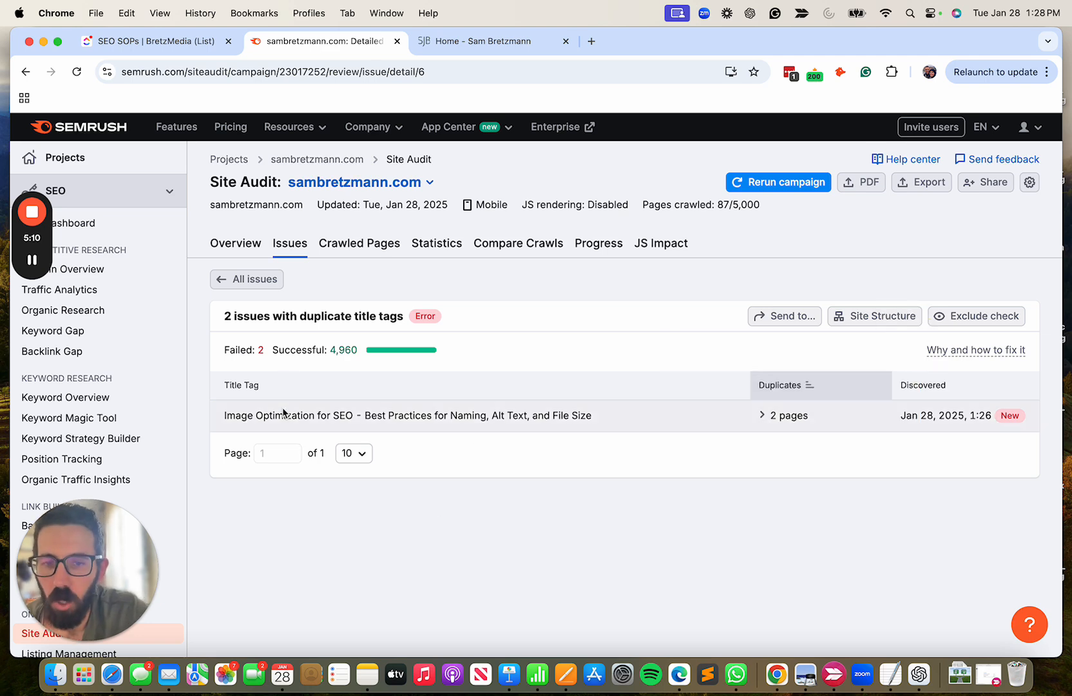
click(762, 417)
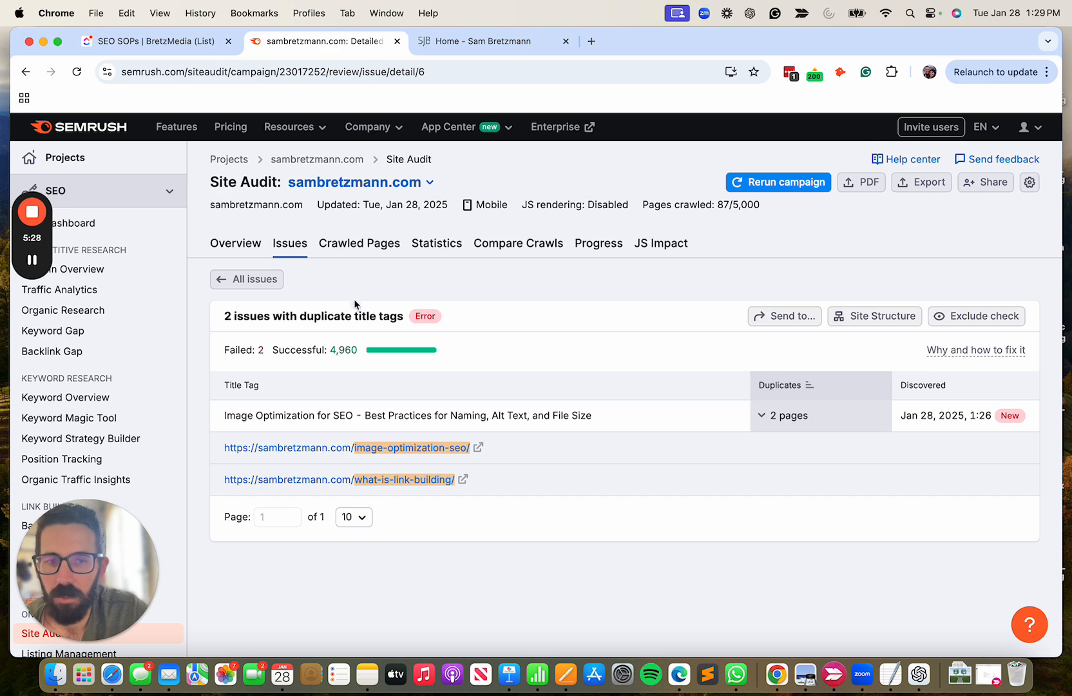
From the full issues list, open the duplicate meta descriptions error, check its affected page URLs, and return to the list.
click(255, 283)
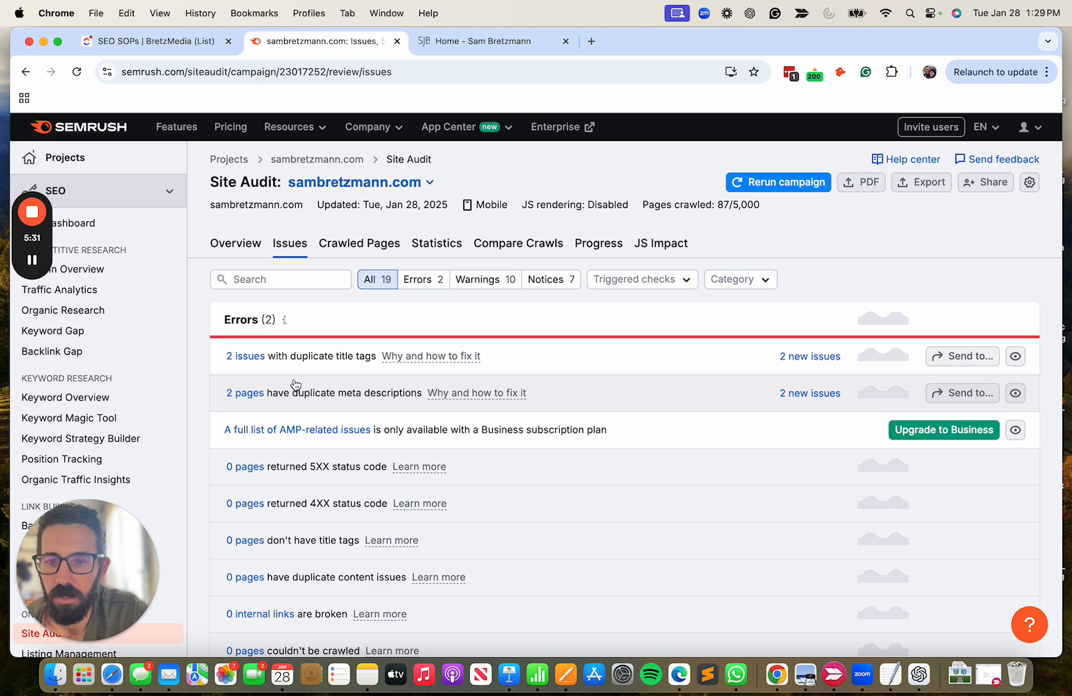
click(245, 392)
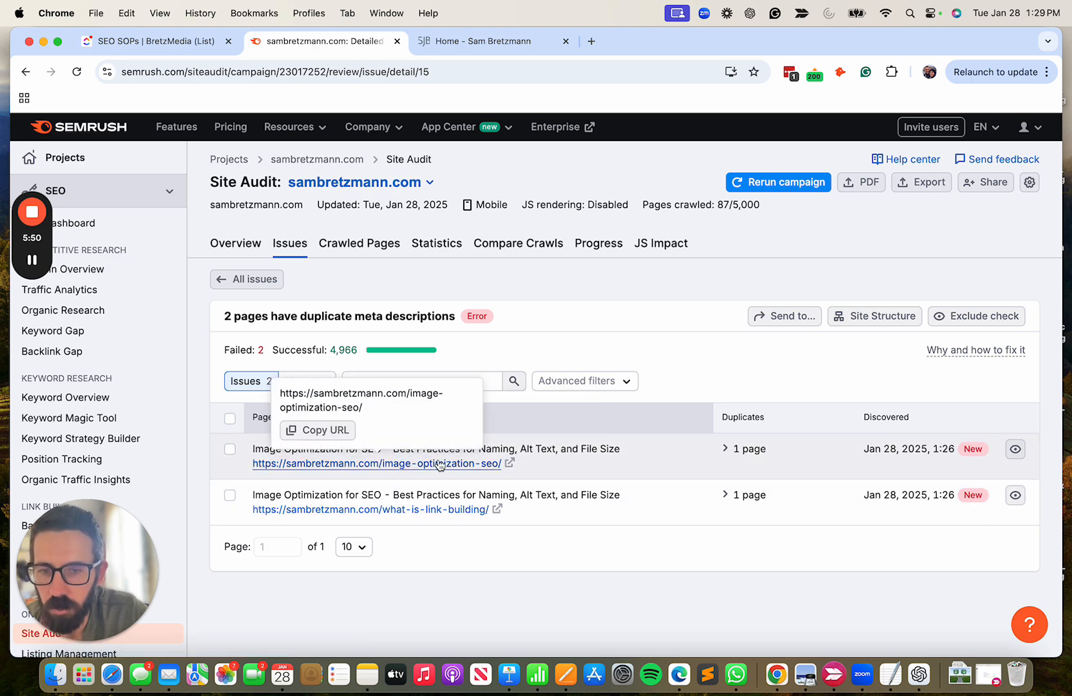
mouse_move(452, 514)
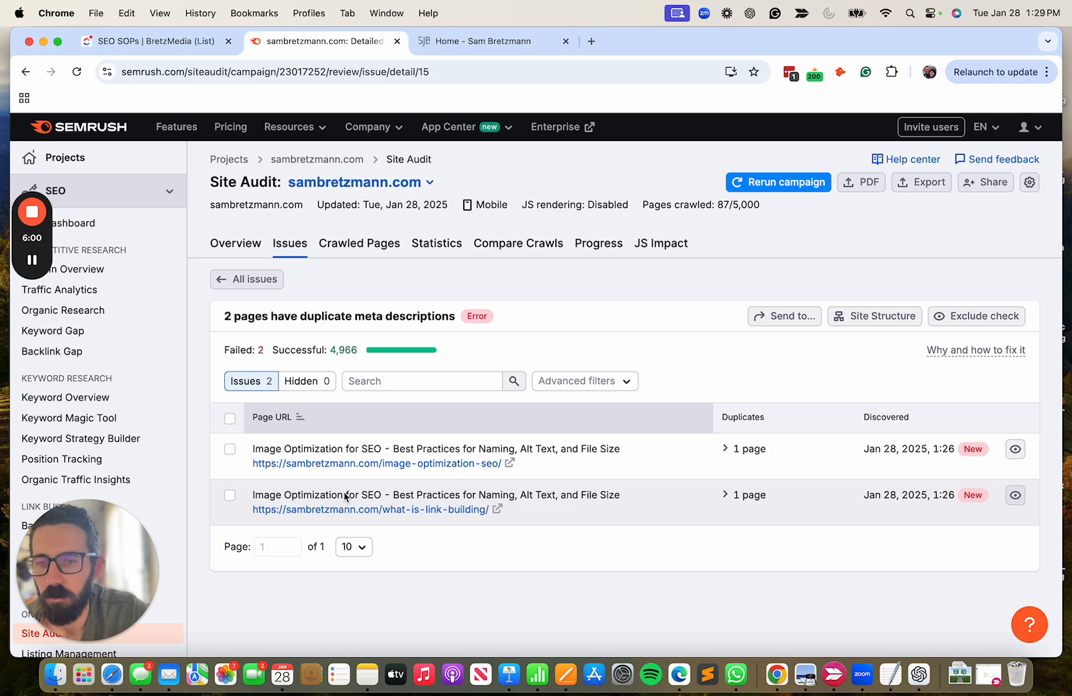
click(269, 282)
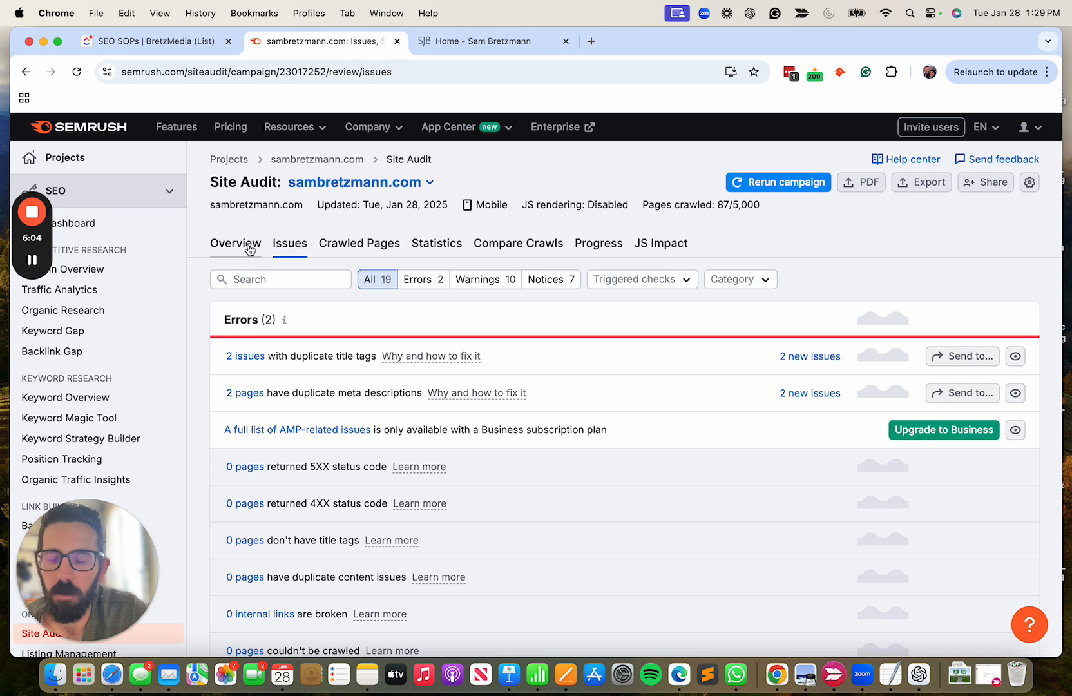
Check the audit overview's error, warning and notice figures, and return to the issues list showing only Errors.
click(250, 250)
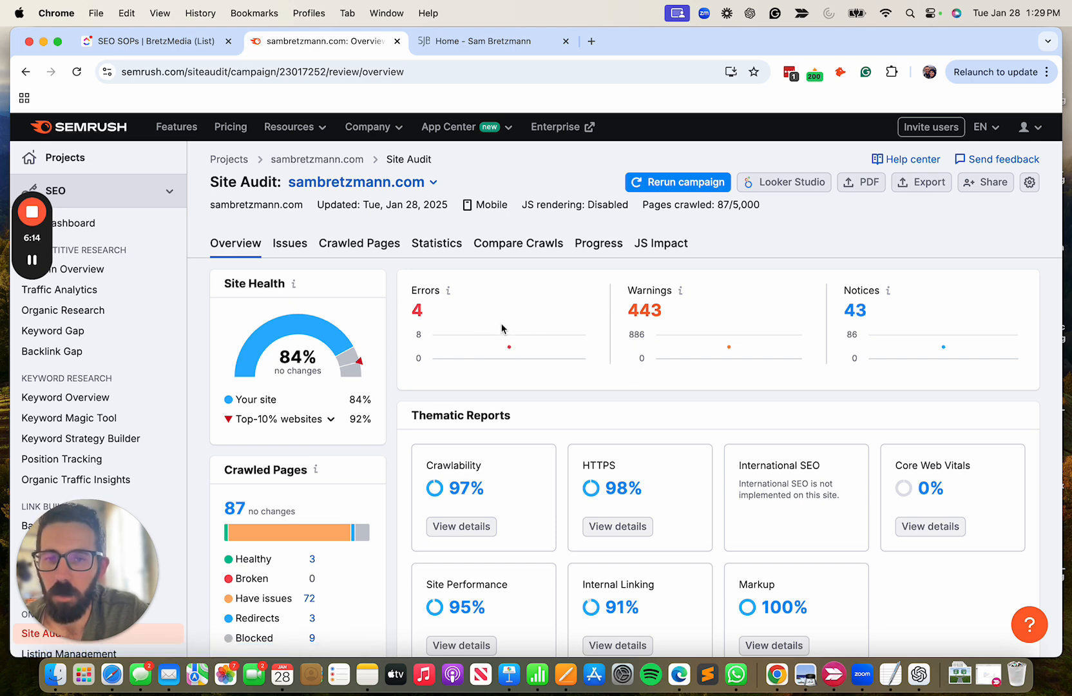
click(300, 250)
click(419, 280)
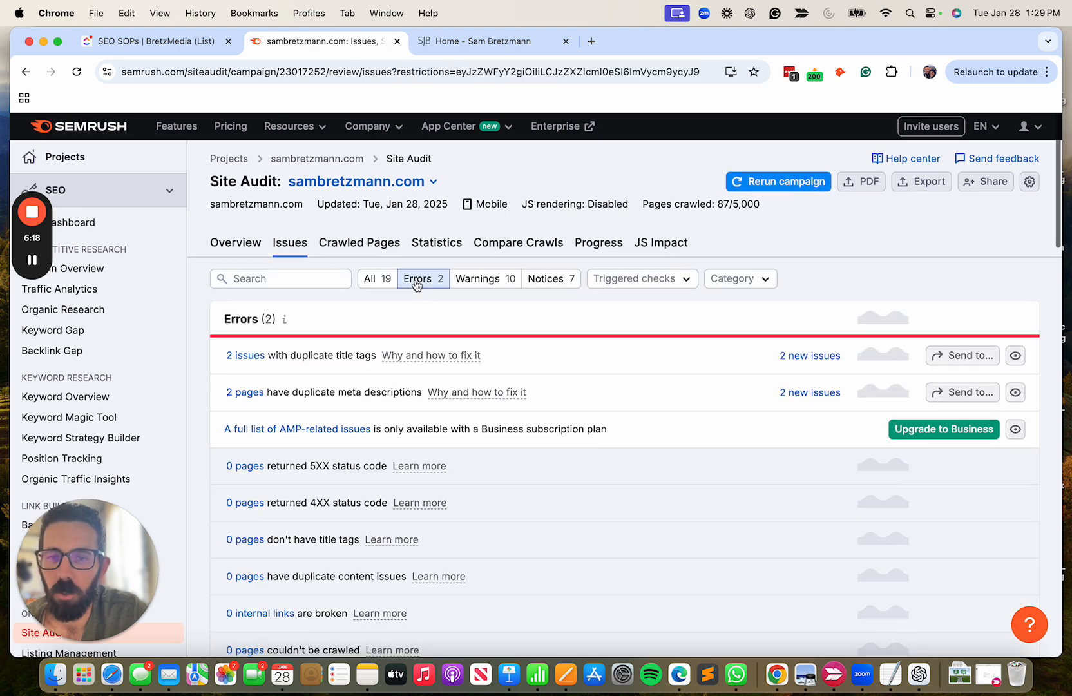
scroll(492, 174, down, 3)
Review the issues list filtered to Warnings and go back to the audit overview to look at the Site Health score.
click(494, 137)
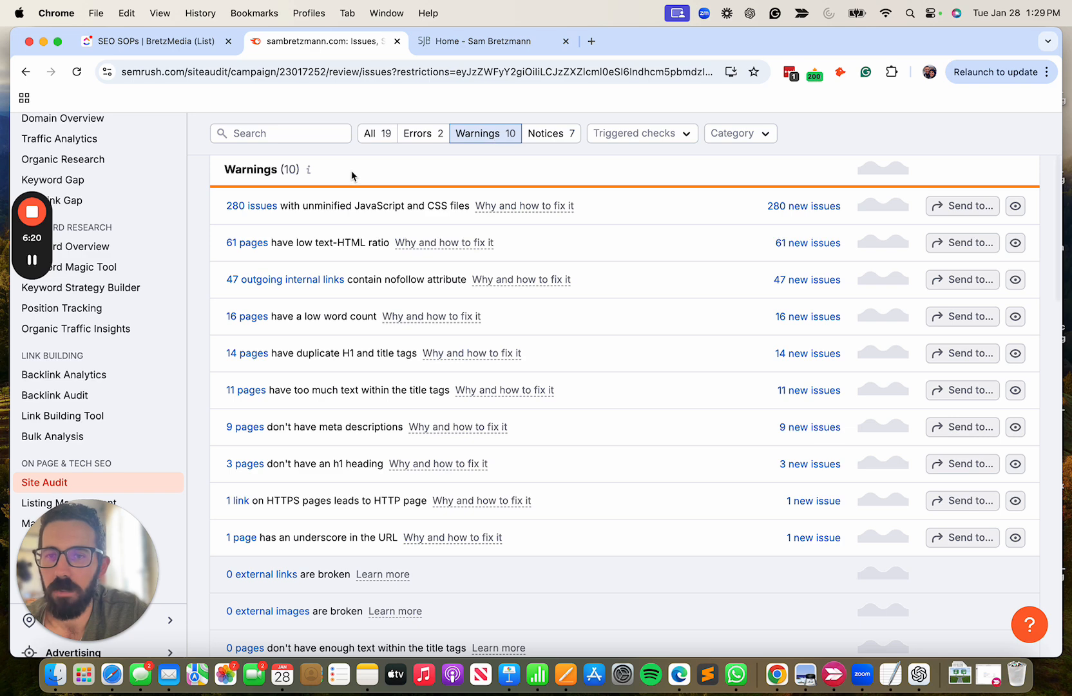
scroll(352, 175, up, 1)
scroll(352, 176, up, 1)
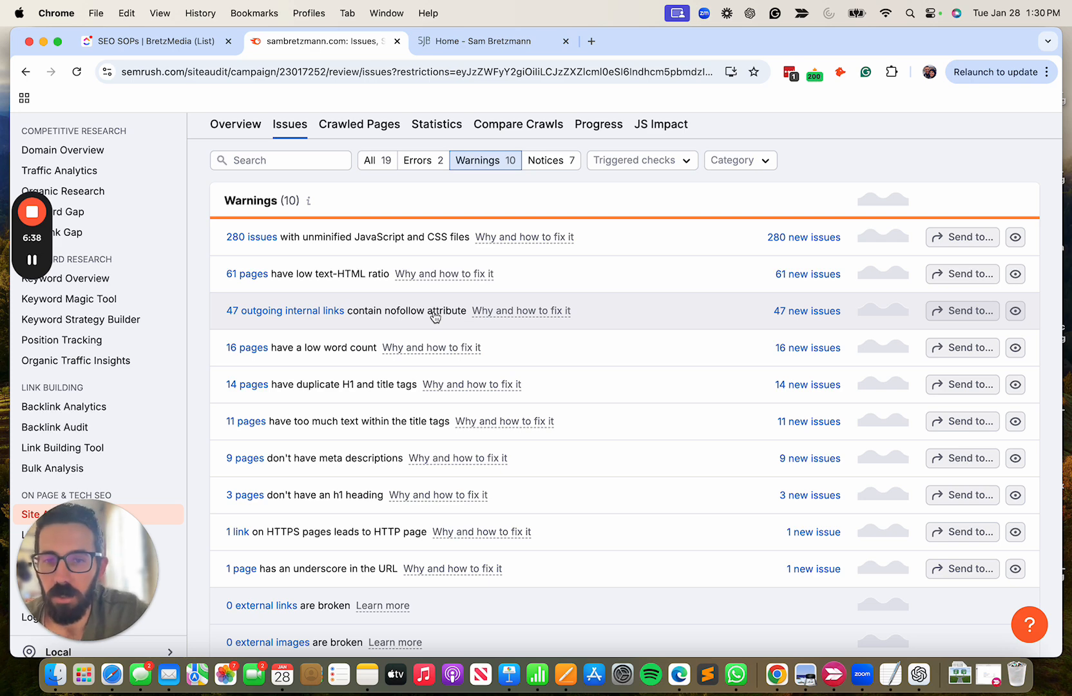
scroll(434, 316, up, 3)
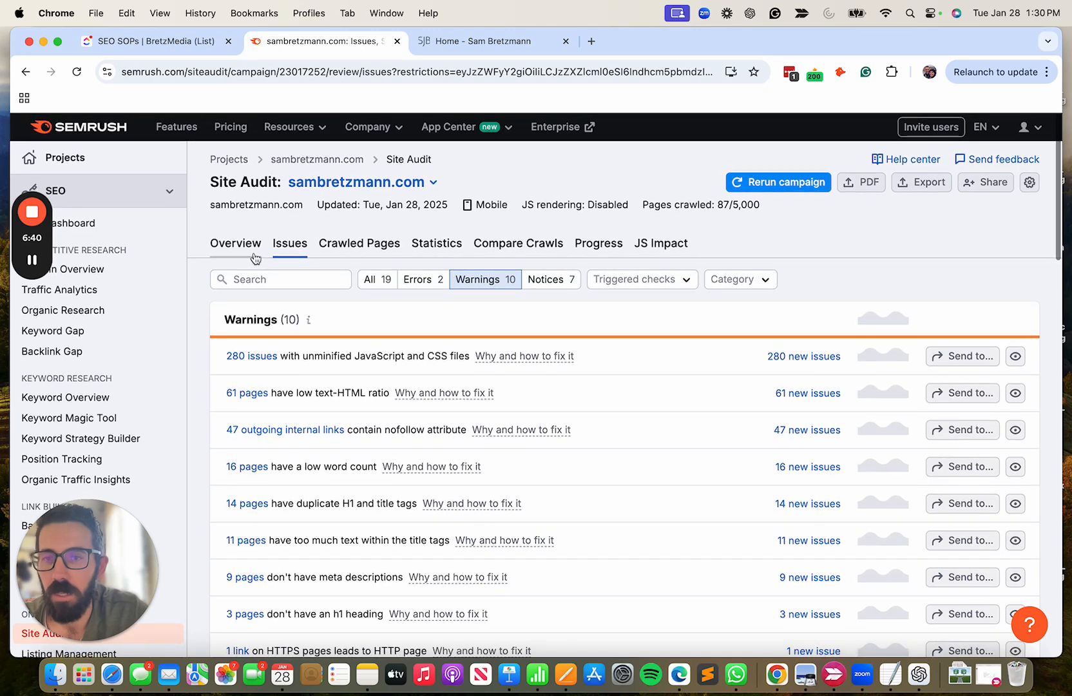
click(247, 250)
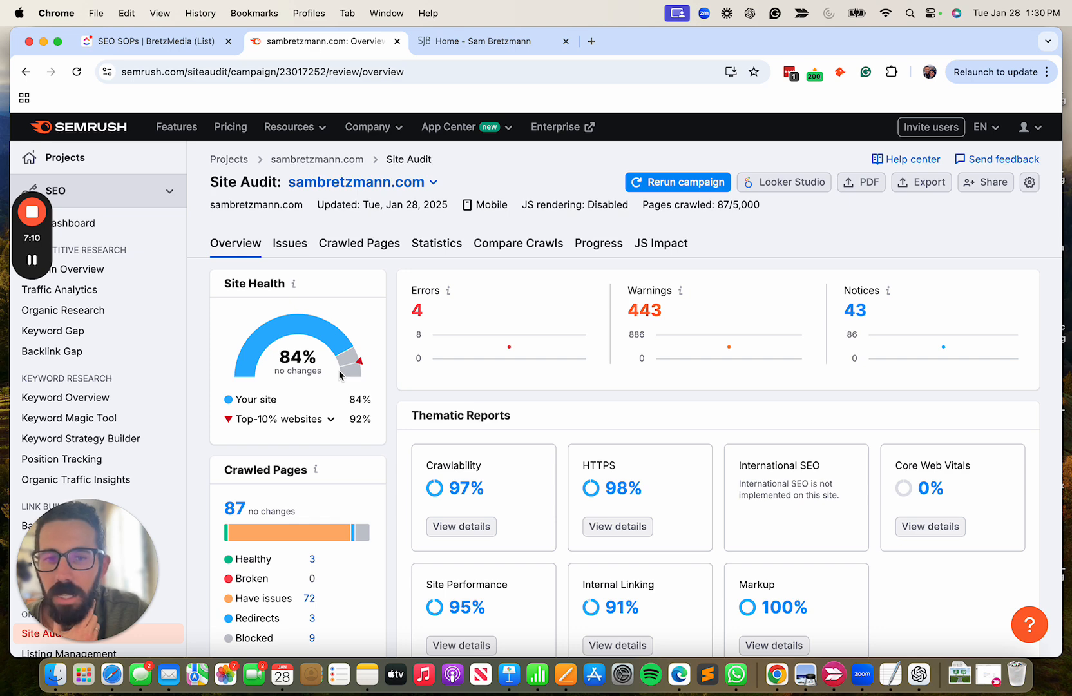
mouse_move(33, 263)
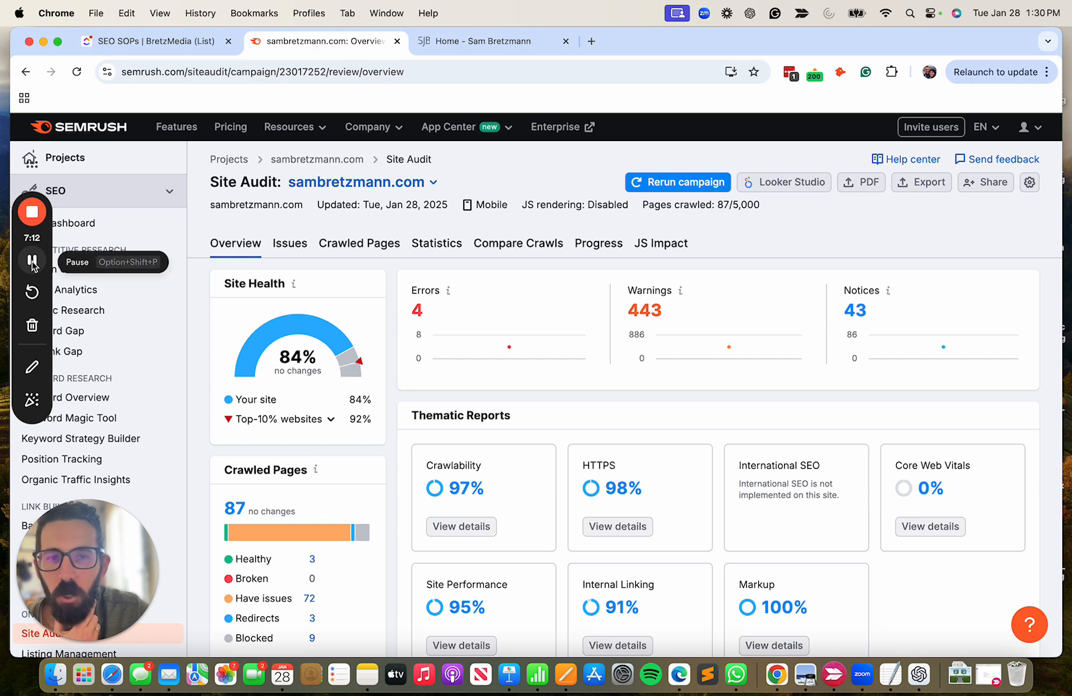